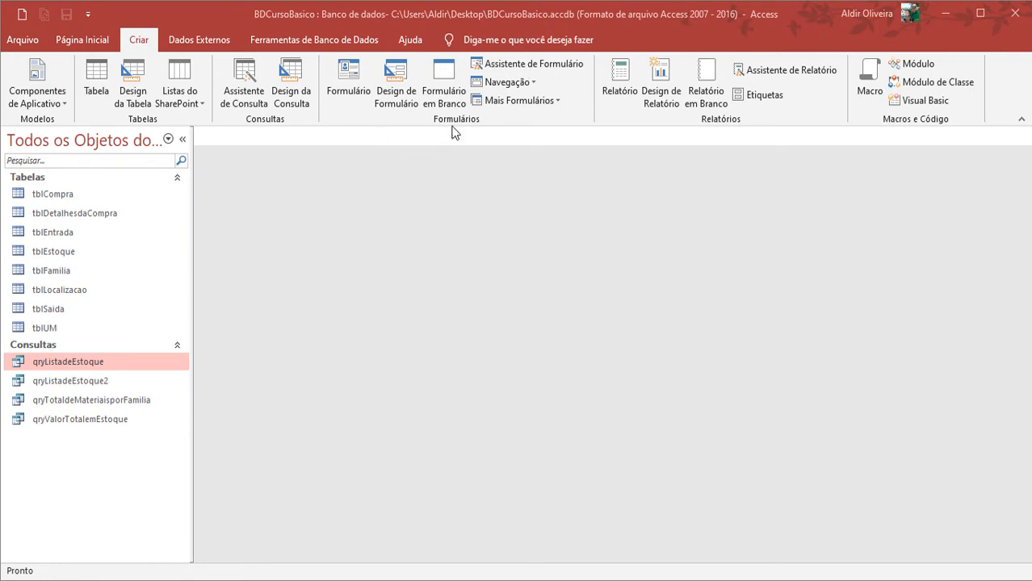
Start a new form with the Form Wizard, based on table tblEstoque, and include all of its available fields
left_click(532, 66)
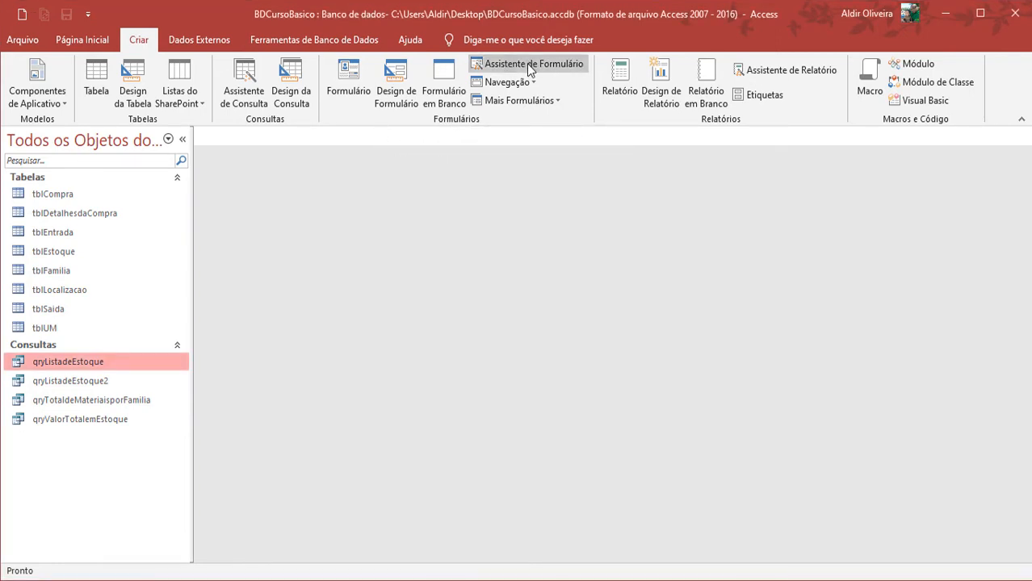
left_click(531, 66)
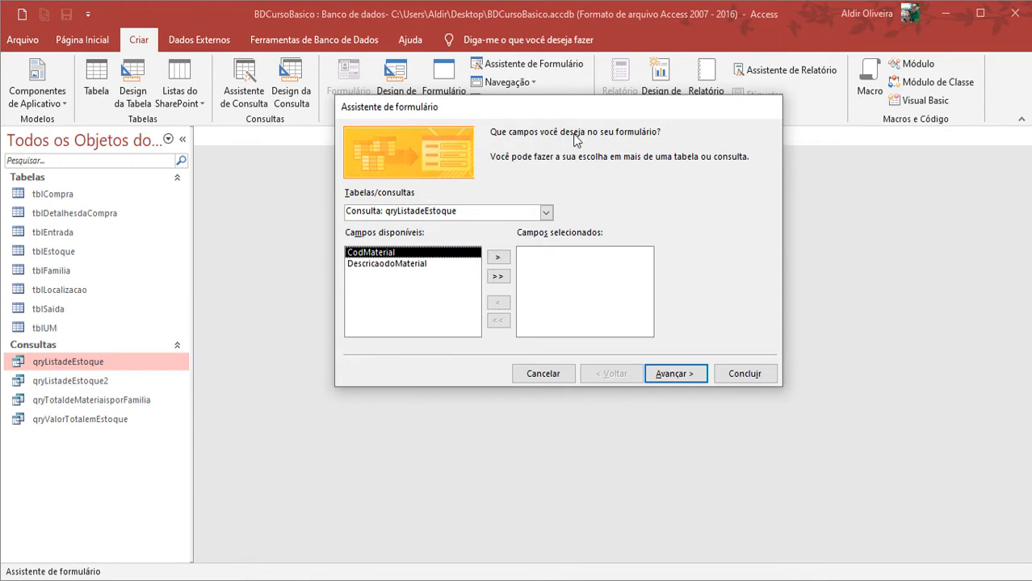
left_click(547, 214)
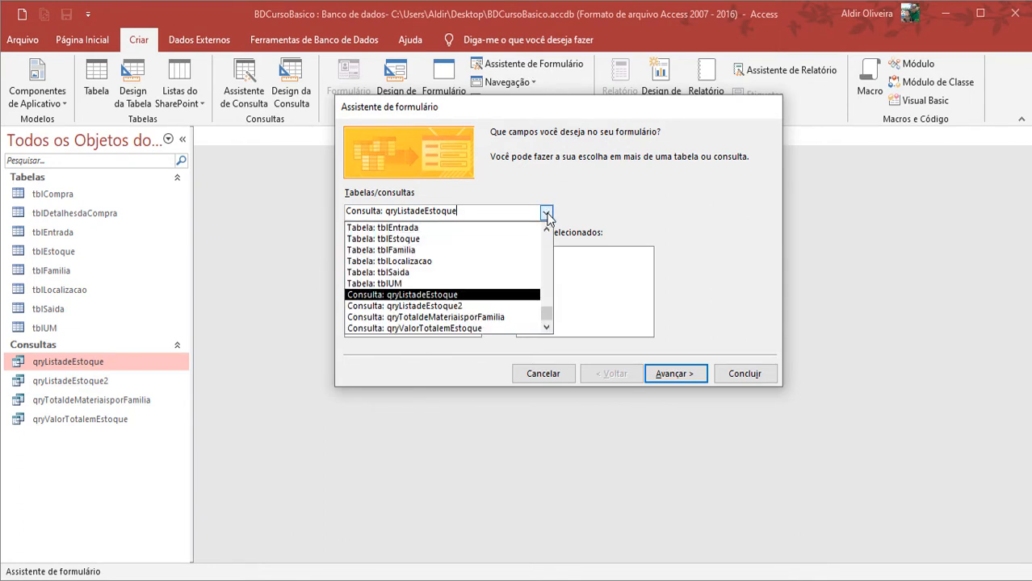
left_click(513, 240)
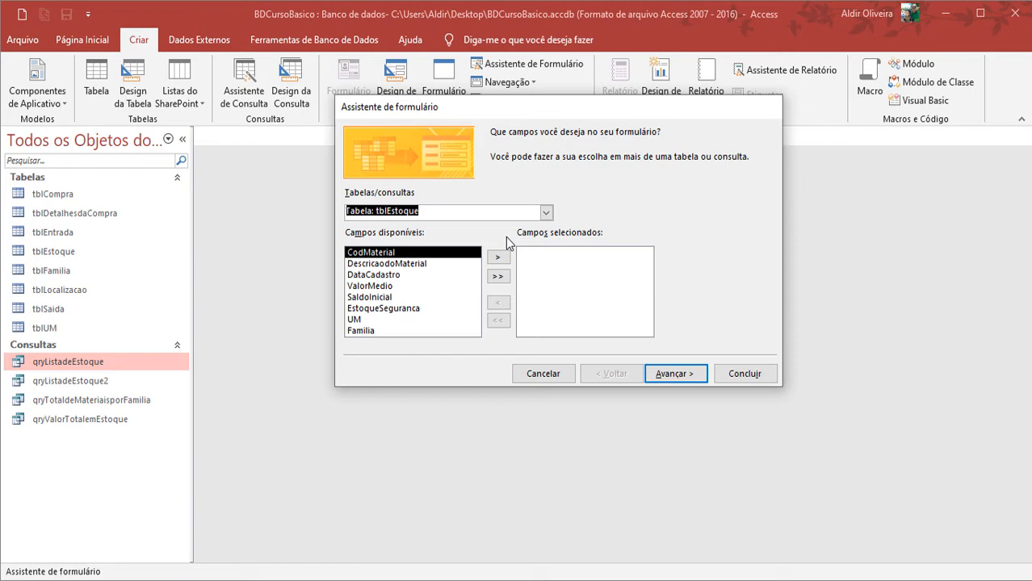
left_click(498, 276)
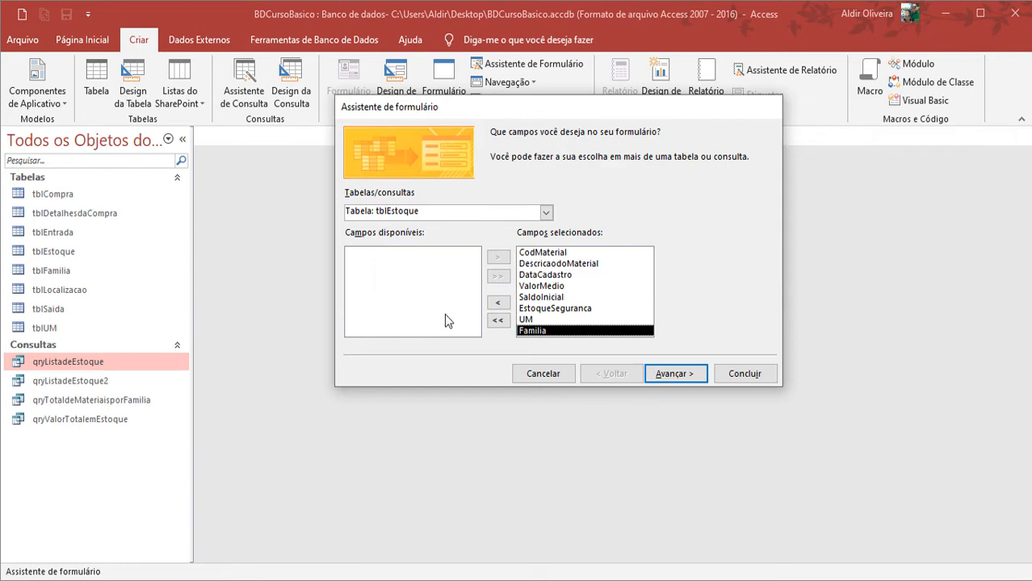
left_click(669, 374)
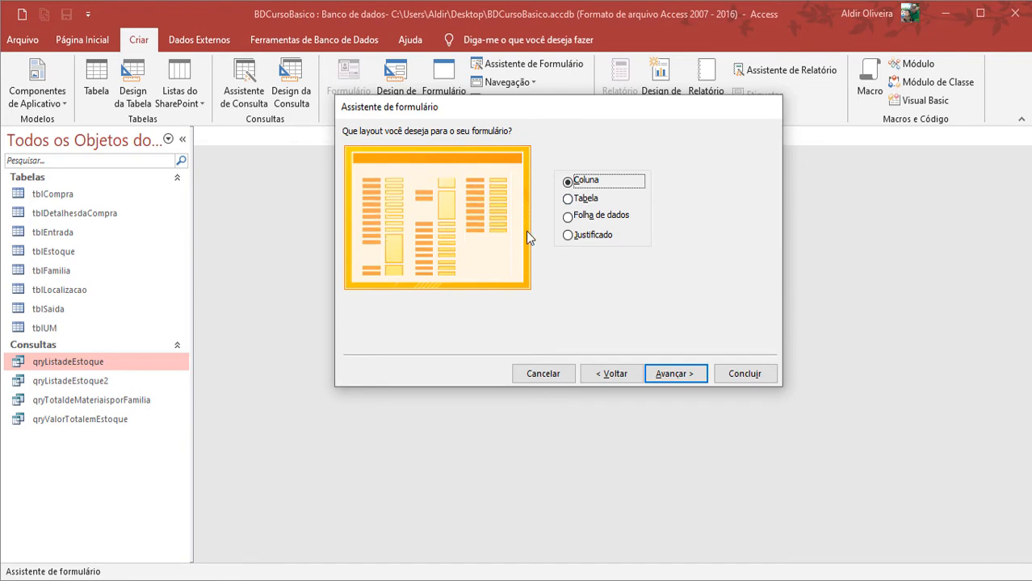
Preview the Tabela, Folha de dados and Justificado layouts, and choose the Coluna layout for the form
left_click(585, 202)
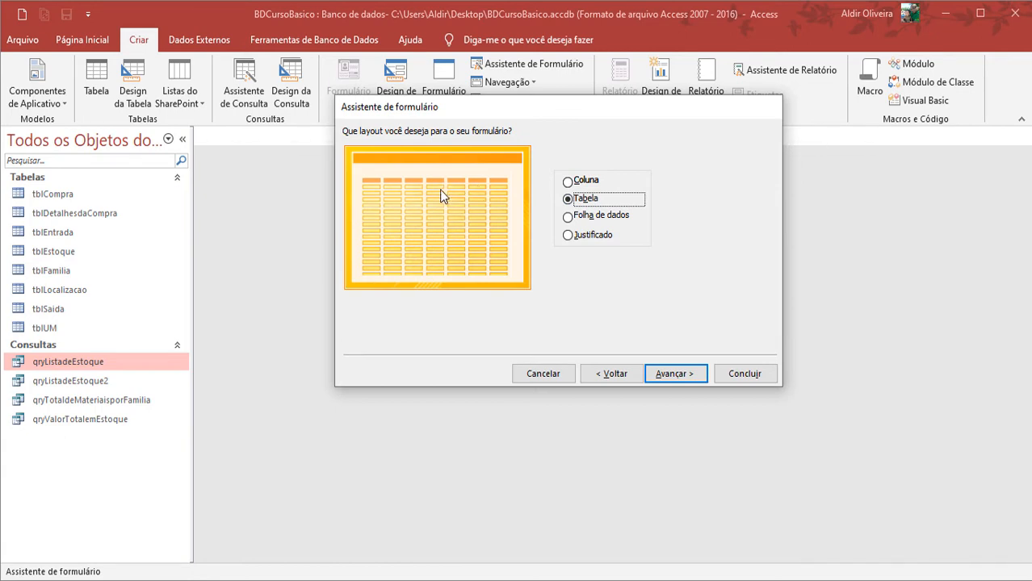
left_click(590, 223)
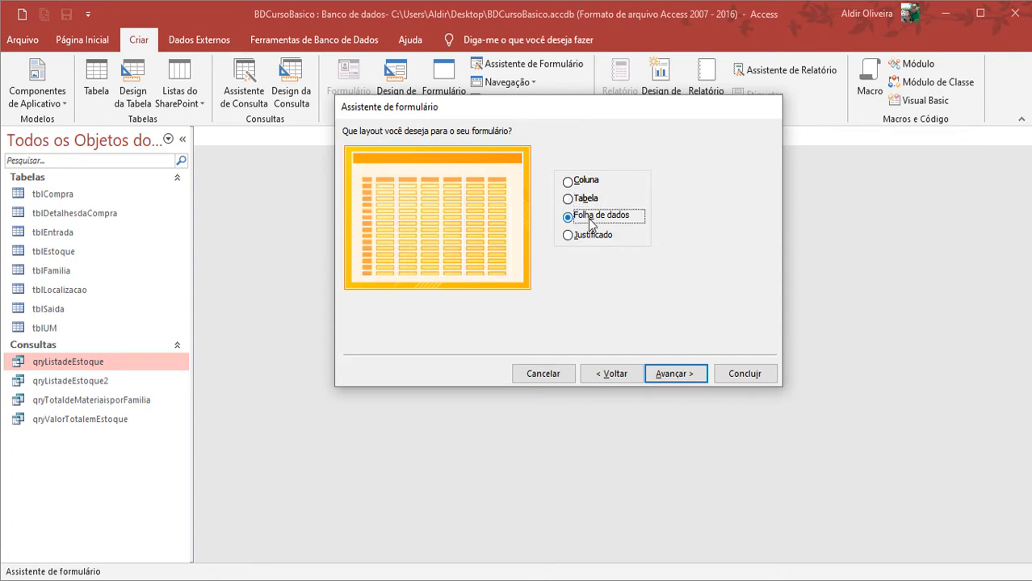
left_click(565, 236)
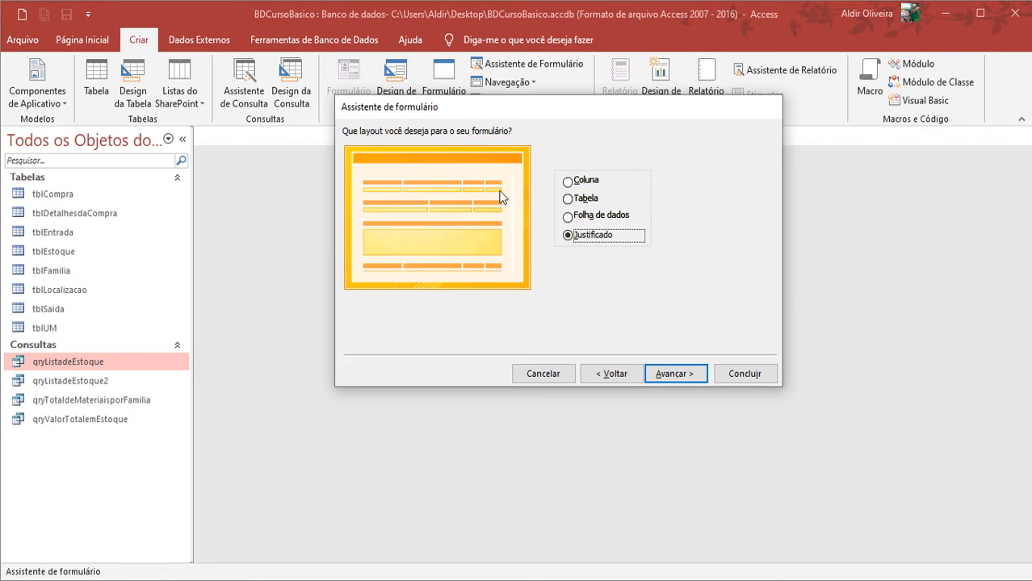
left_click(574, 182)
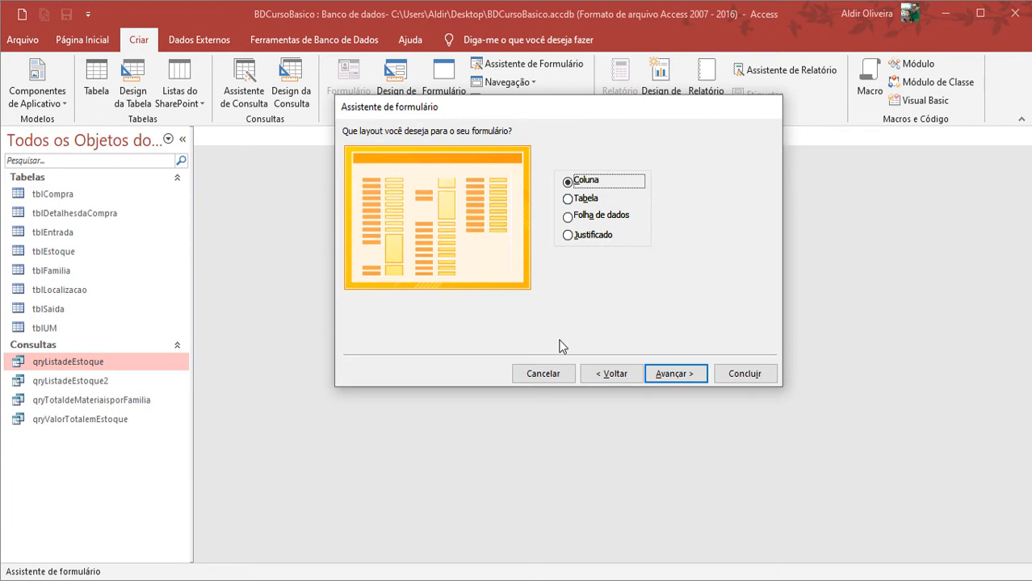
left_click(663, 376)
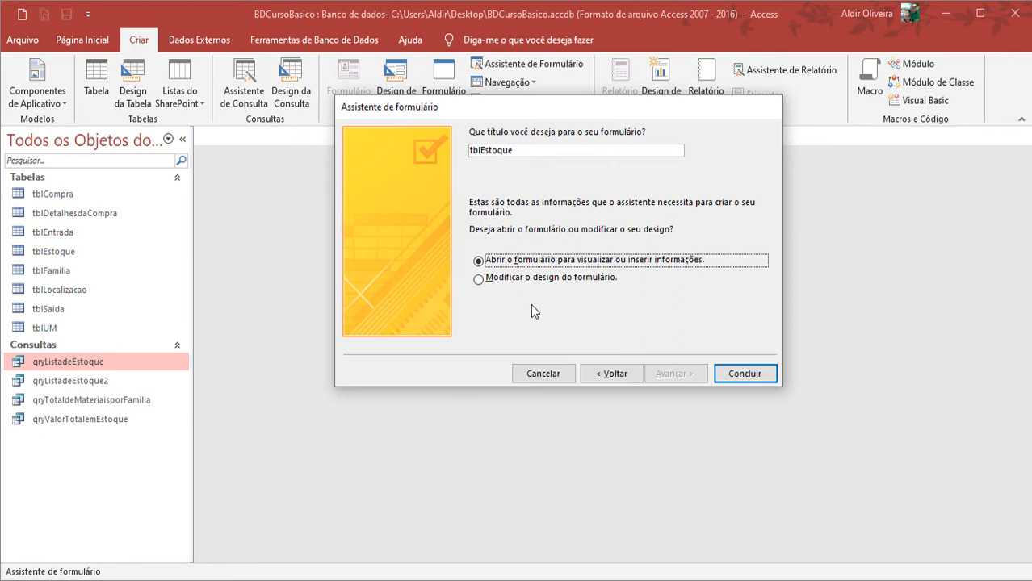
Title the form frmCadastrodeEstoque and finish the wizard so the form opens for viewing and entering data
left_click_drag(557, 151, 339, 122)
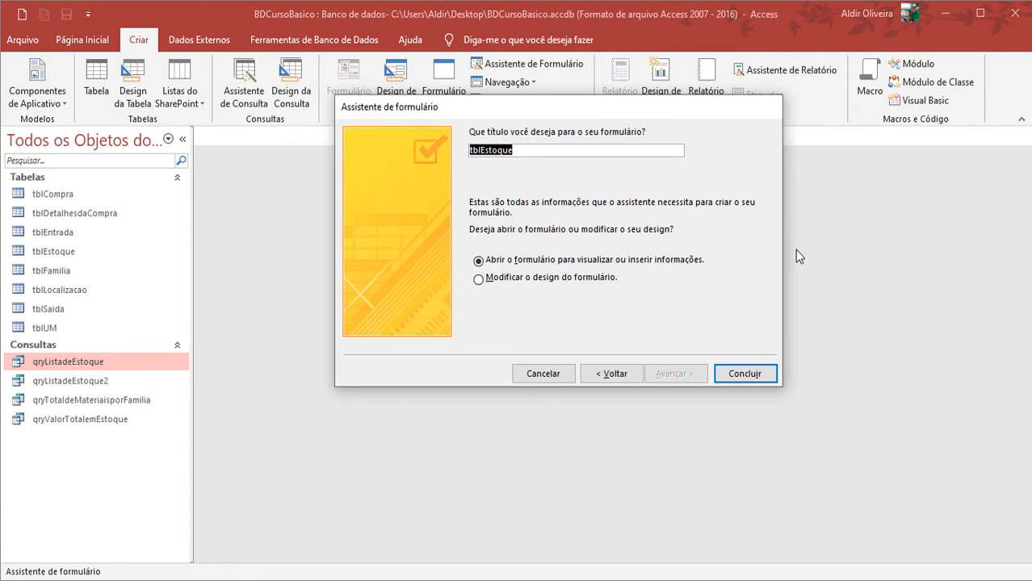
type("frm")
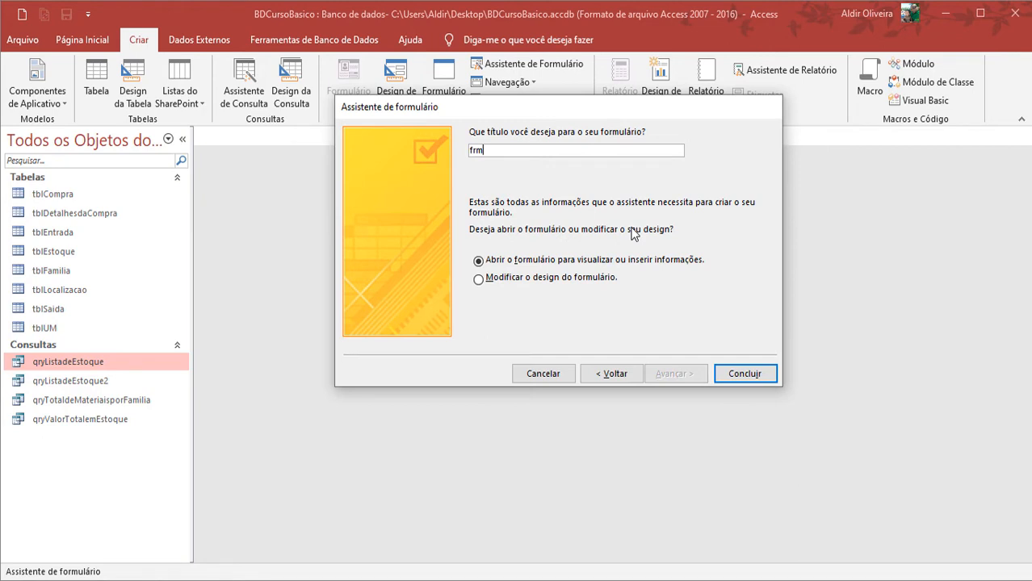
type("CadastrodeEstoque")
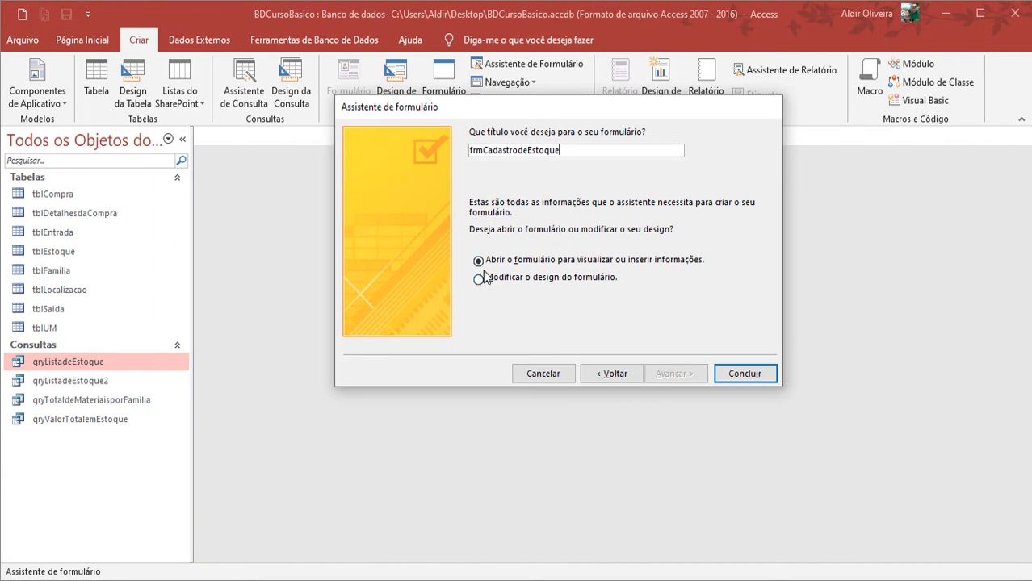
left_click(741, 376)
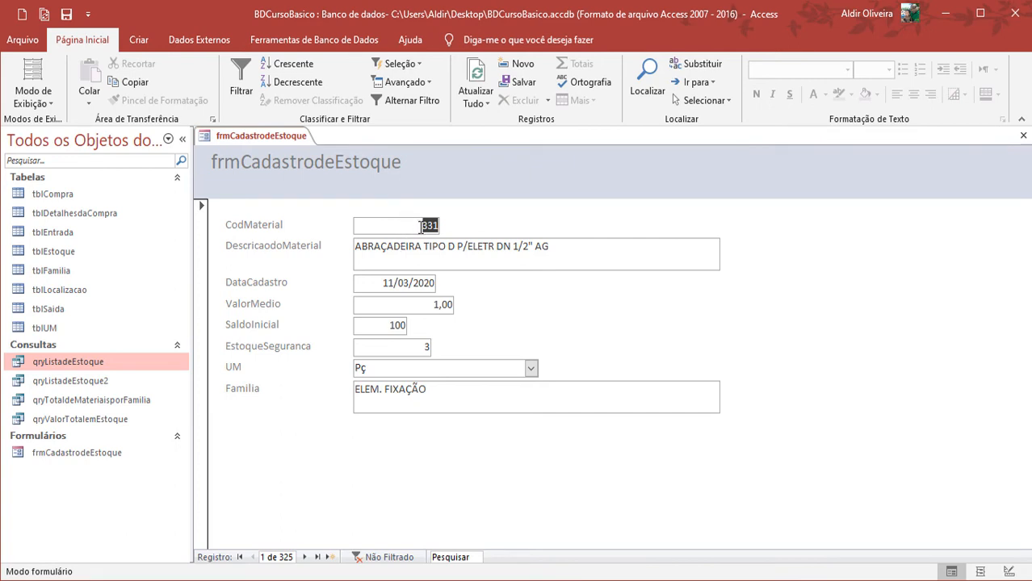
Browse the form's stock records forward, to the last record, backward, and back to the first record
left_click(465, 255)
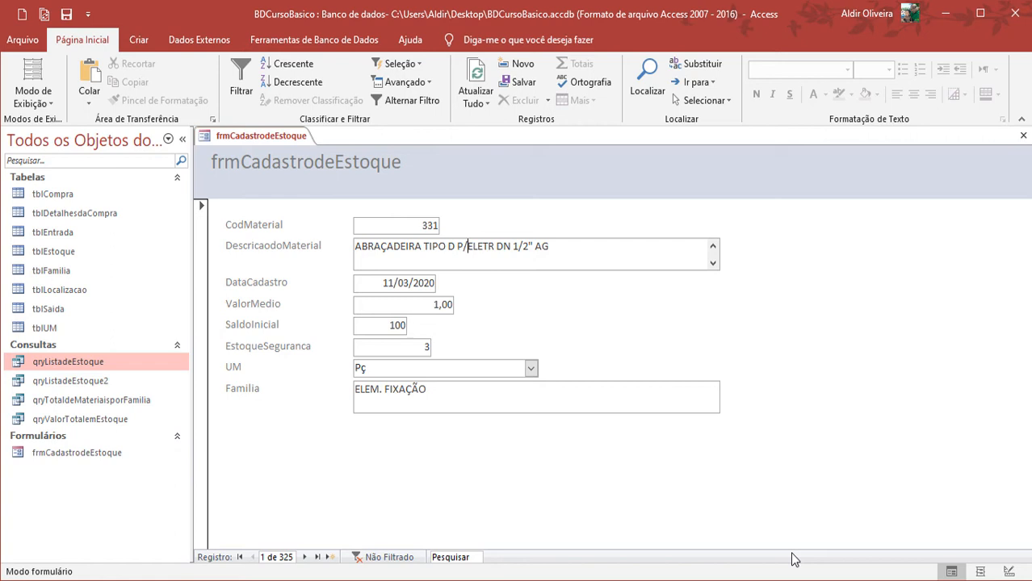
left_click(305, 557)
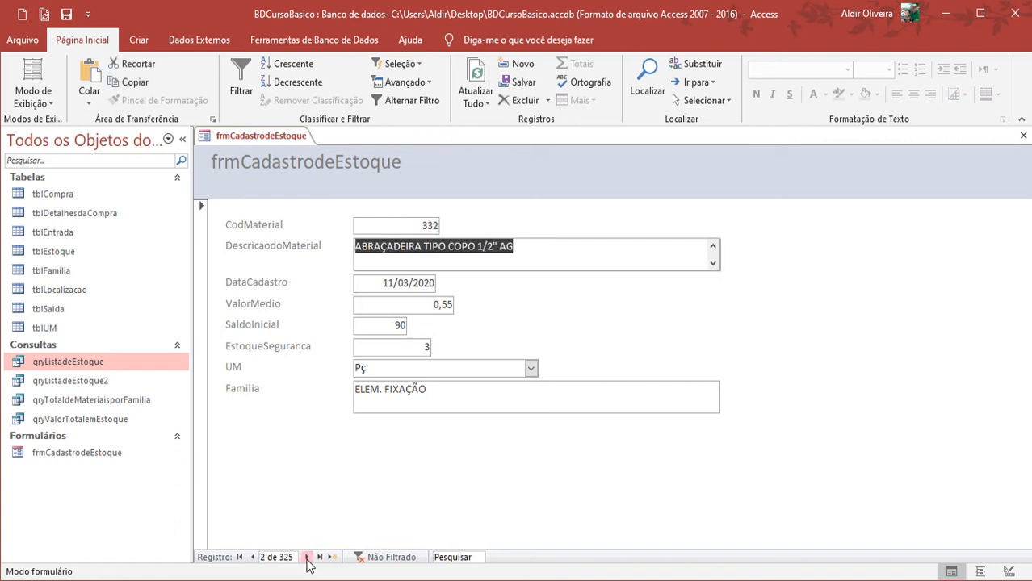
left_click(307, 557)
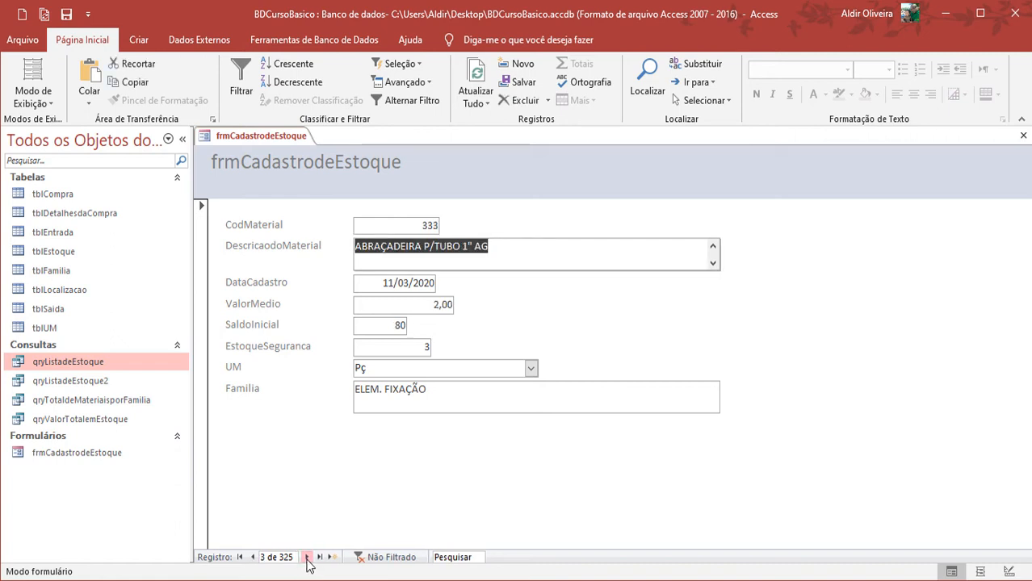
left_click(306, 557)
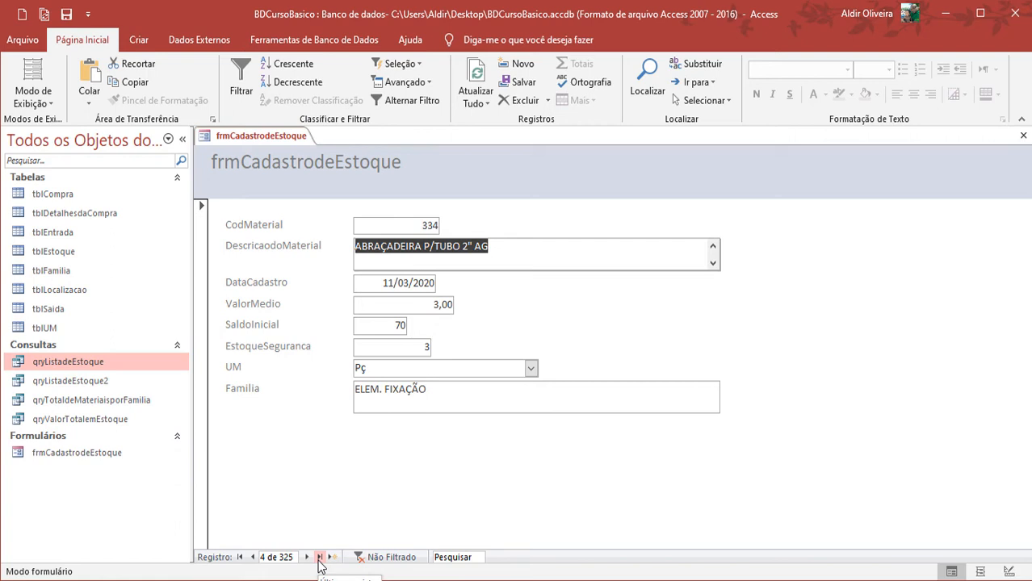
left_click(320, 557)
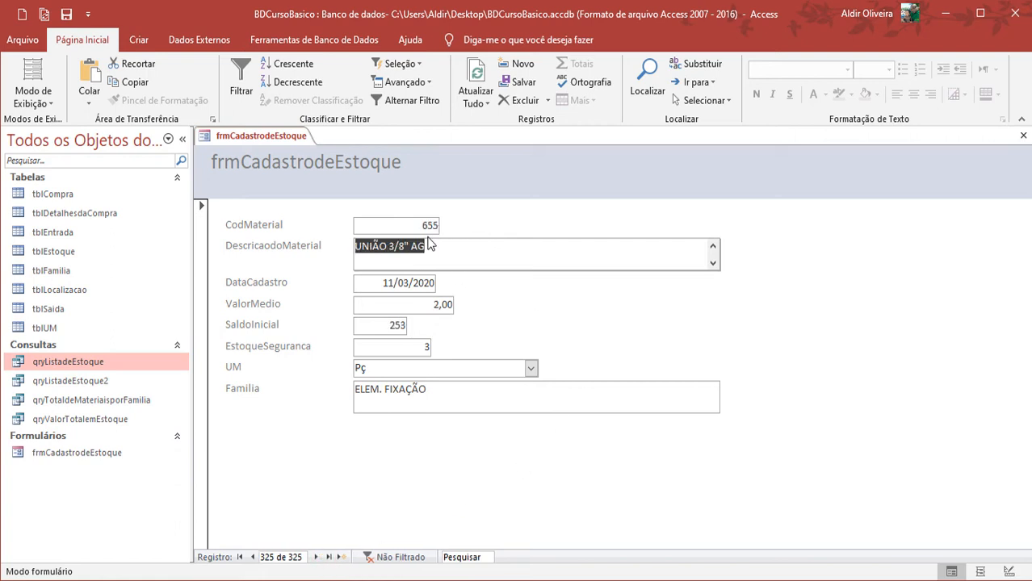
left_click(253, 557)
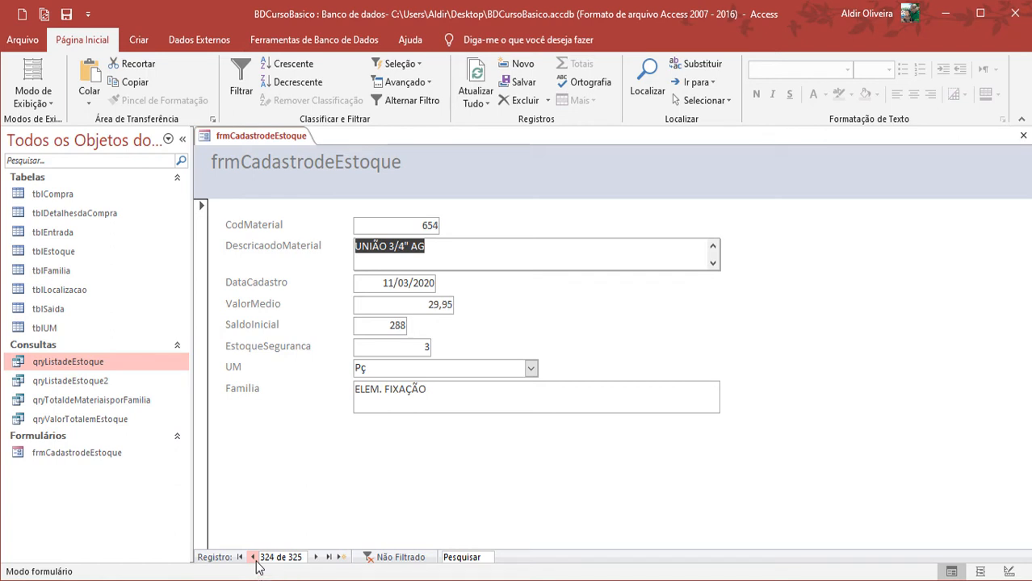
left_click(255, 563)
left_click(255, 563)
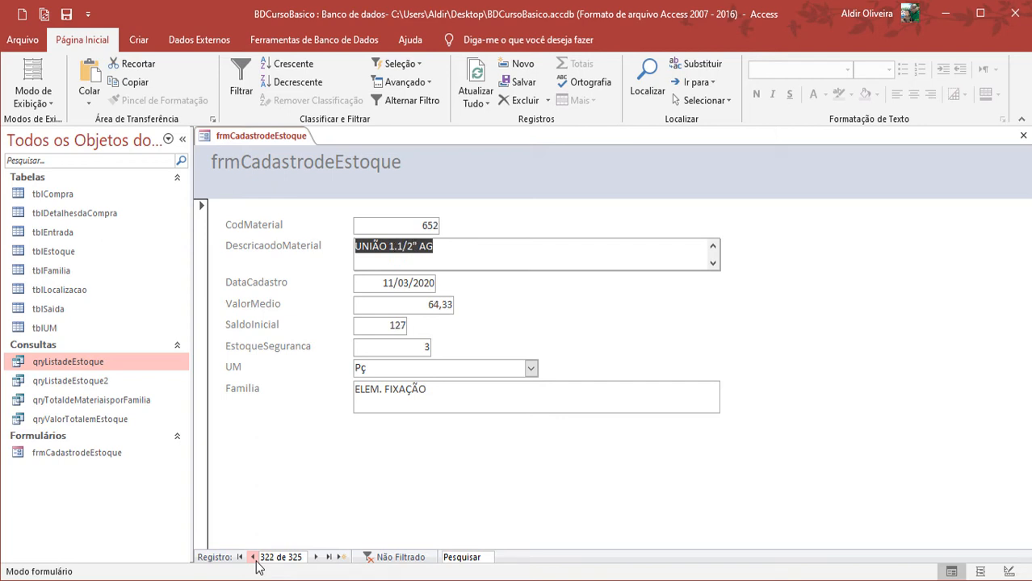
left_click(255, 563)
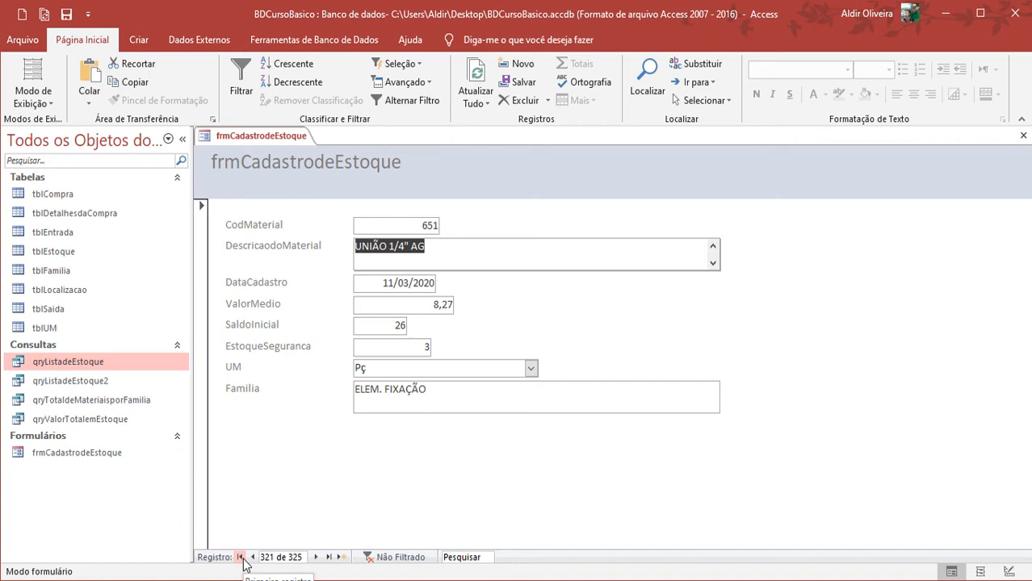
left_click(240, 557)
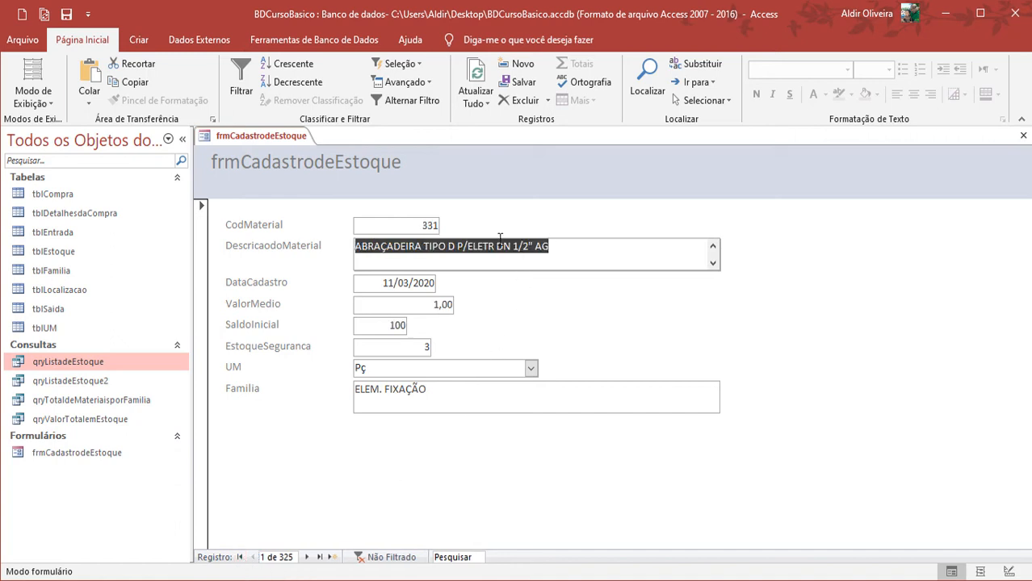
Add a new stock record with the description ROLMENTO 6203 ZZ and the registration date 25/03/2020
left_click(331, 558)
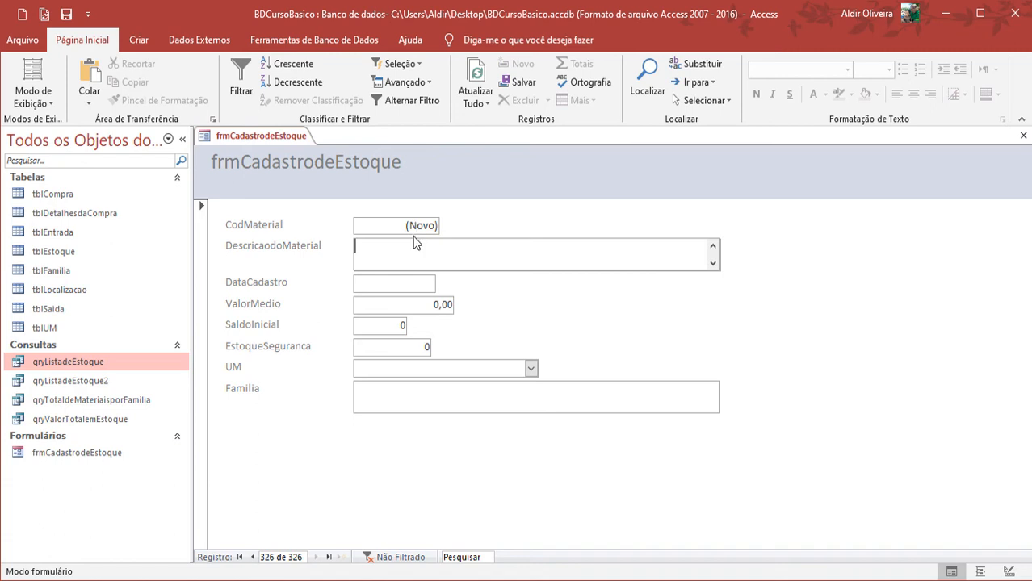
key("Caps_Lock")
type("ROLMENTO")
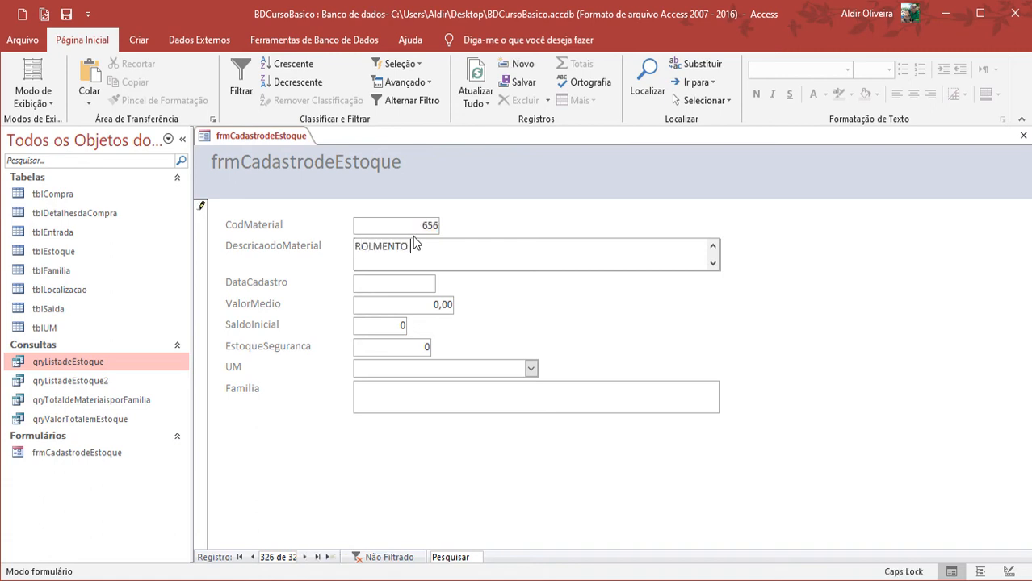
type(" 6203 ZZ")
key("Tab")
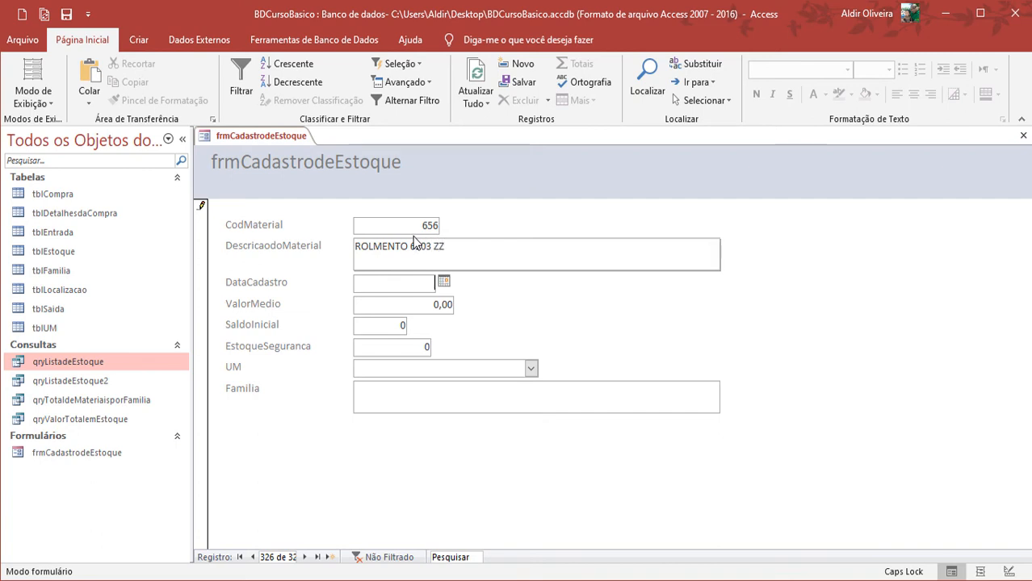
left_click(443, 282)
left_click(409, 364)
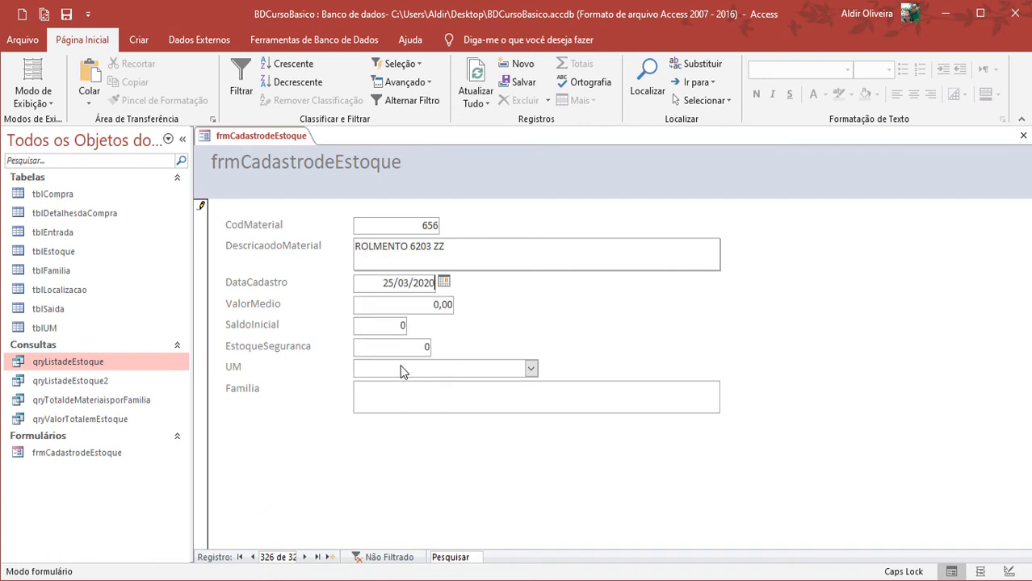
key("Tab")
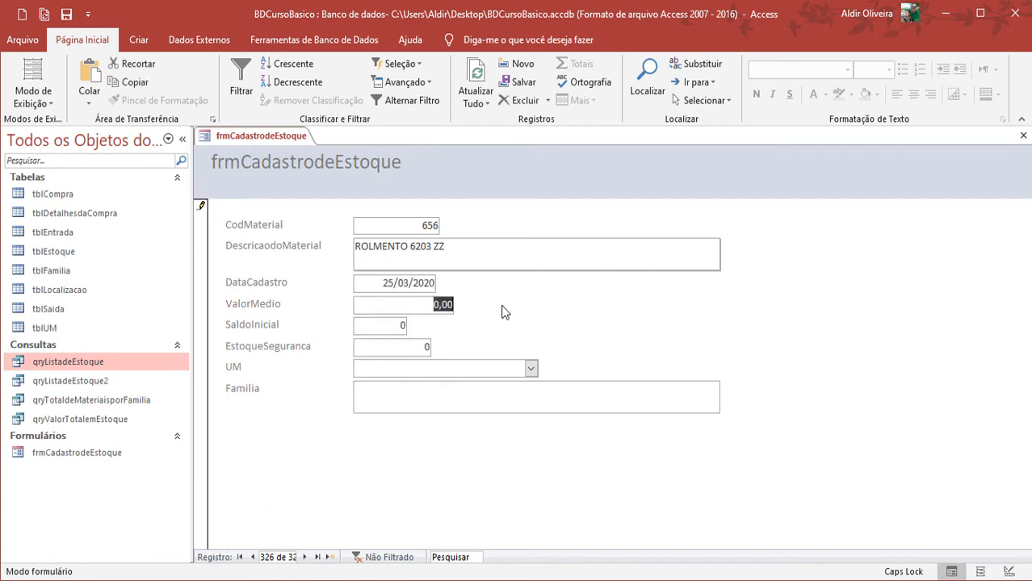
Set the new record's ValorMedio to 45, SaldoInicial to 10 and EstoqueSeguranca to 5
type("45")
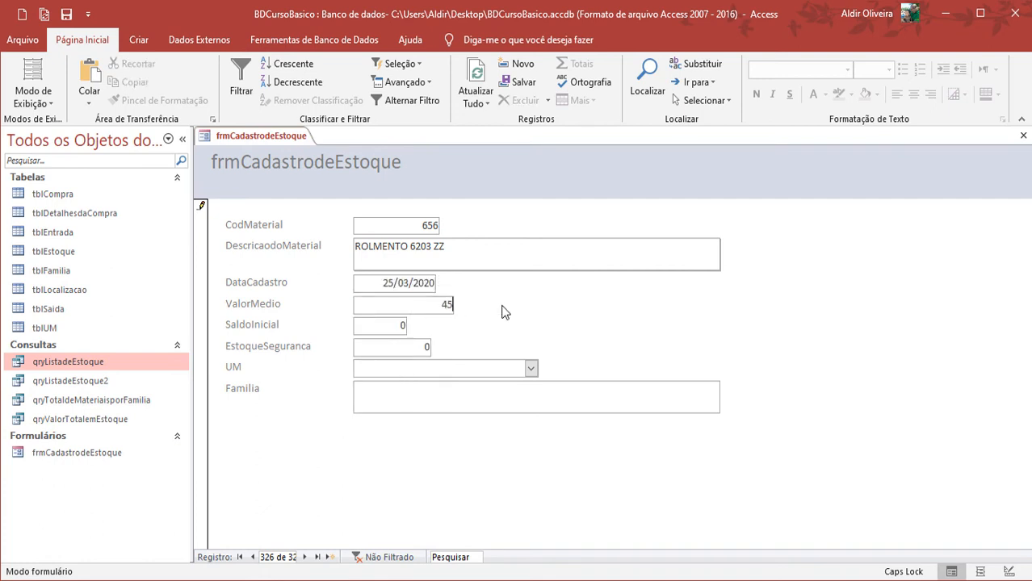
key("Tab")
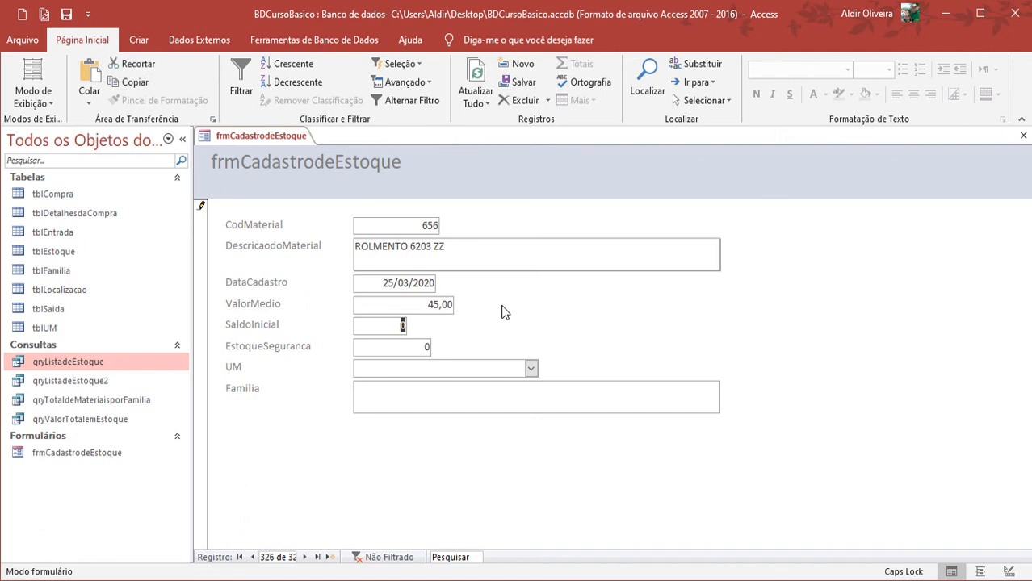
type("10")
key("Tab")
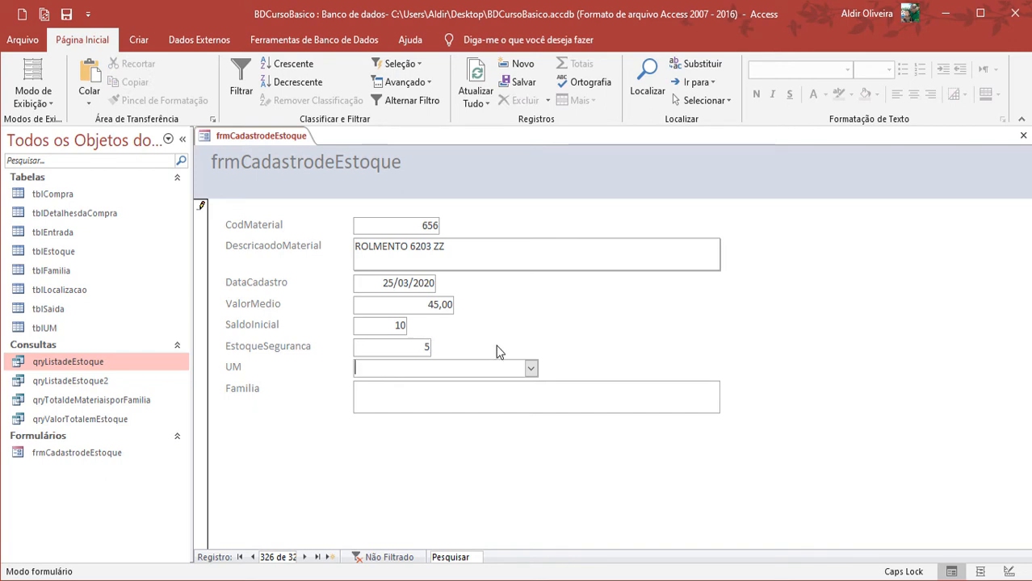
Set the new record's UM to Pç and save it with Familia left empty
left_click(530, 368)
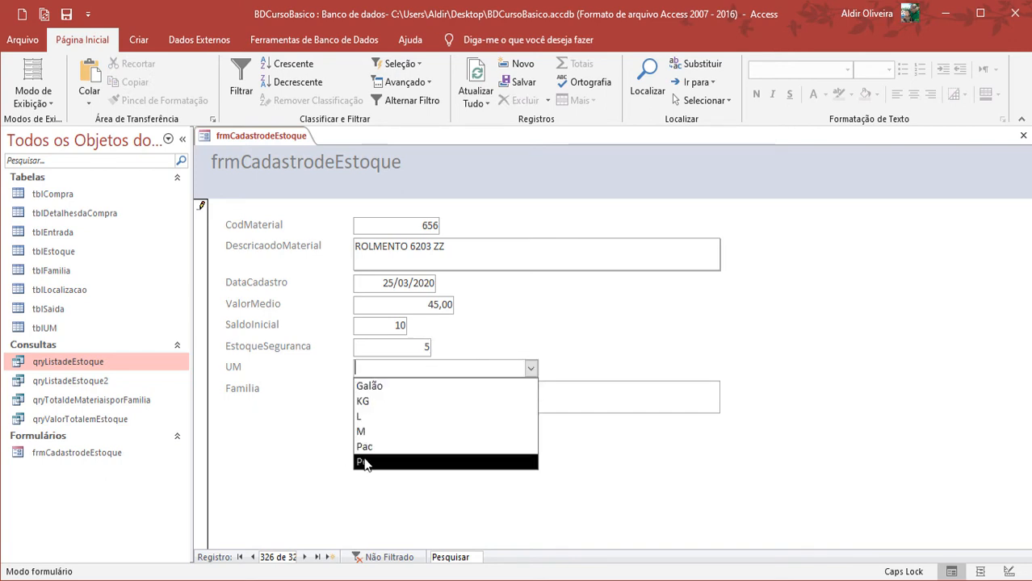
left_click(364, 462)
left_click(379, 392)
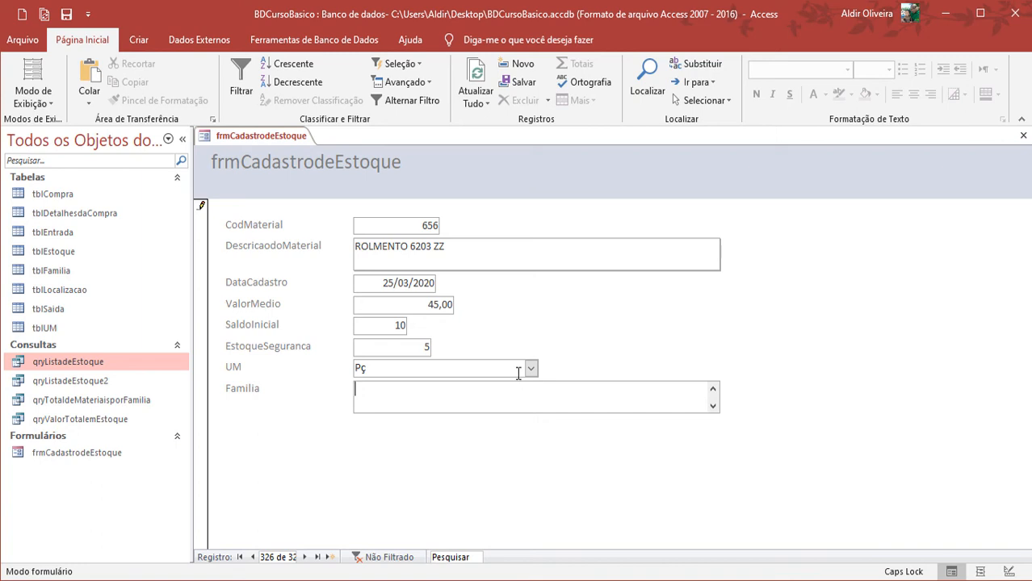
right_click(254, 140)
left_click(275, 147)
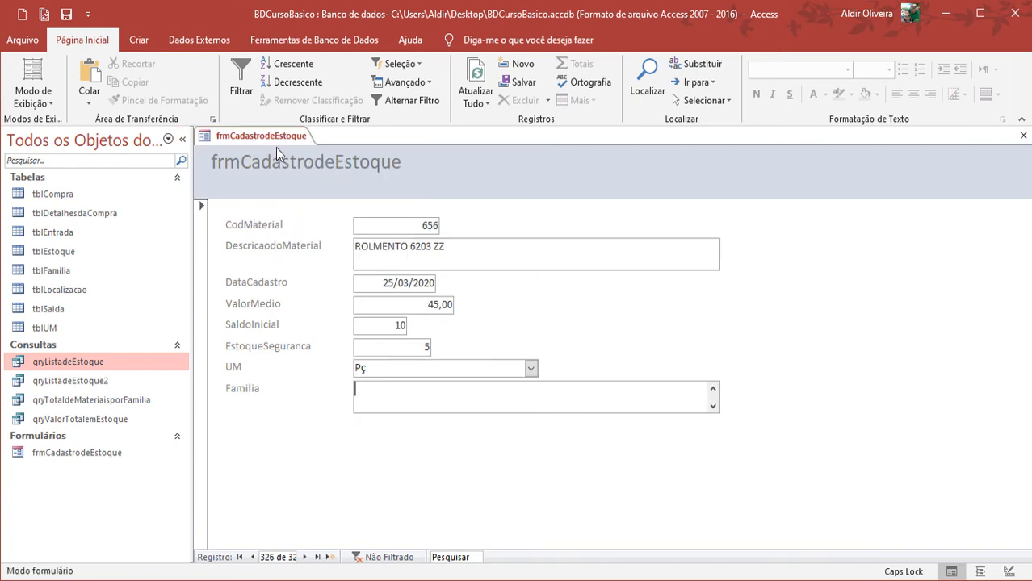
Close the frmCadastrodeEstoque form and open the tblEstoque table in Design view
right_click(279, 139)
left_click(308, 170)
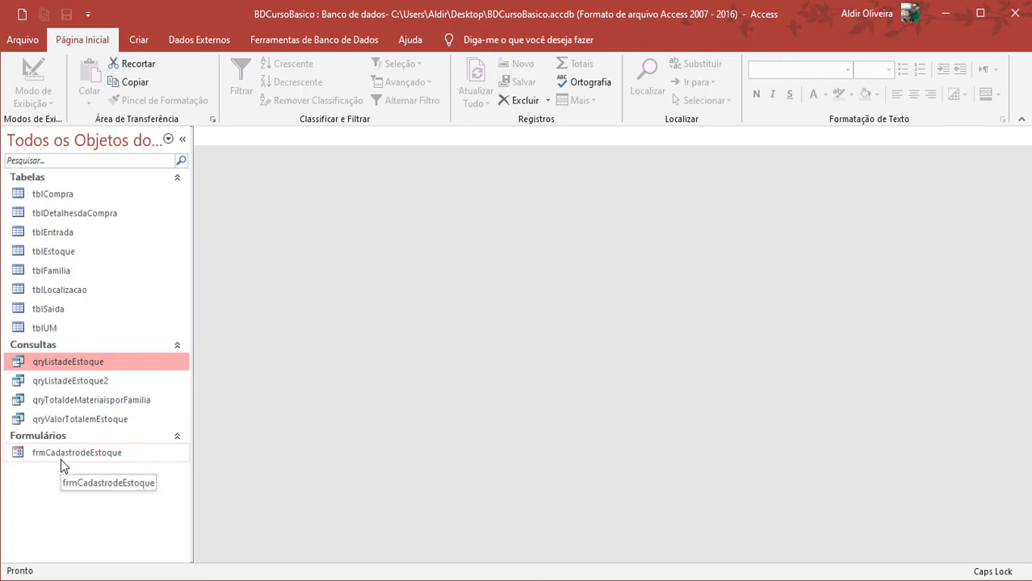
left_click(80, 256)
right_click(79, 263)
left_click(119, 286)
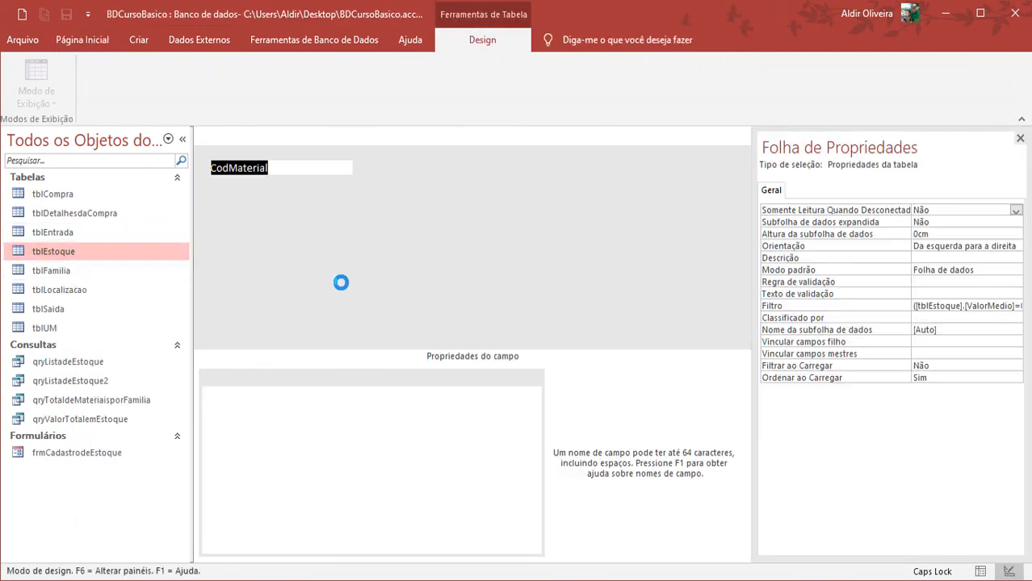
Set the display control of tblEstoque's Familia field to Caixa de combinação
left_click(410, 274)
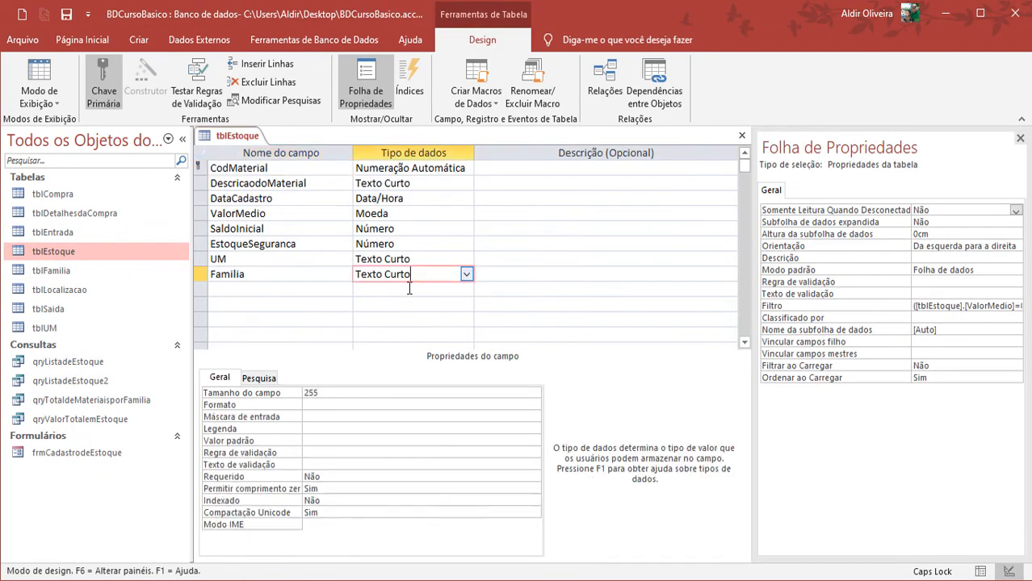
left_click(258, 380)
left_click(436, 393)
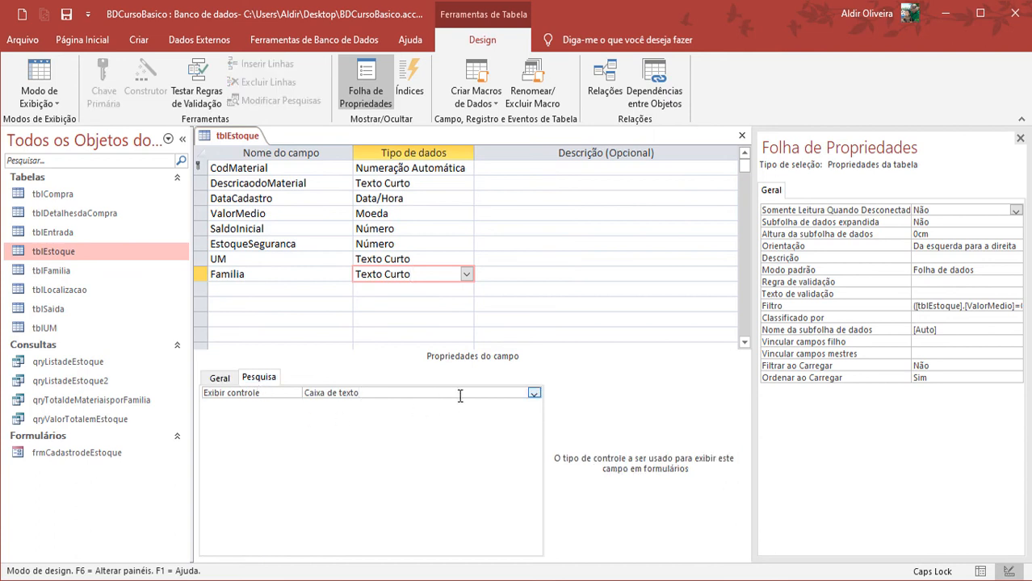
left_click(534, 394)
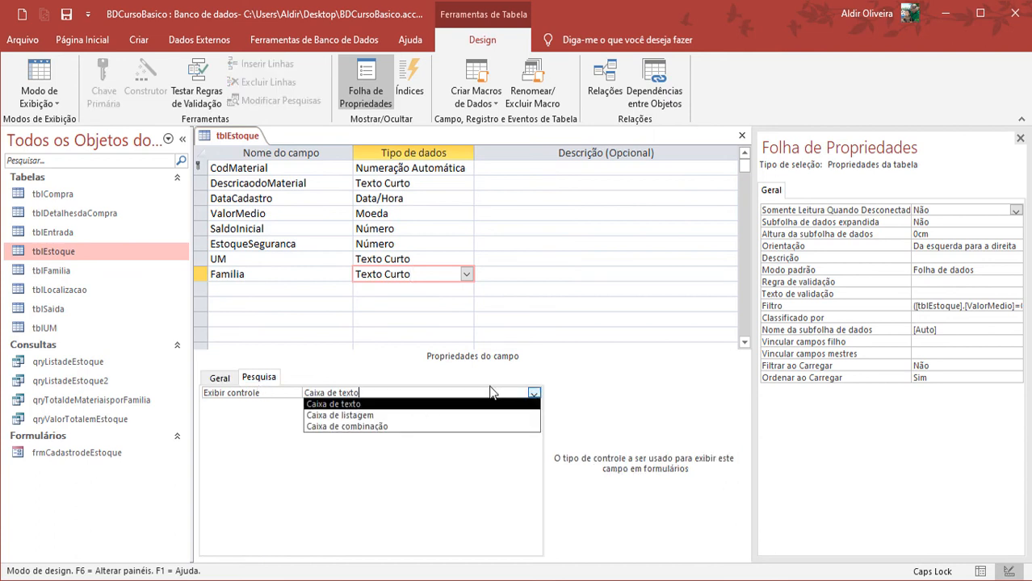
left_click(364, 426)
Build a row source query for Familia from tblFamilia, containing iDFamilia sorted Crescente
left_click(351, 417)
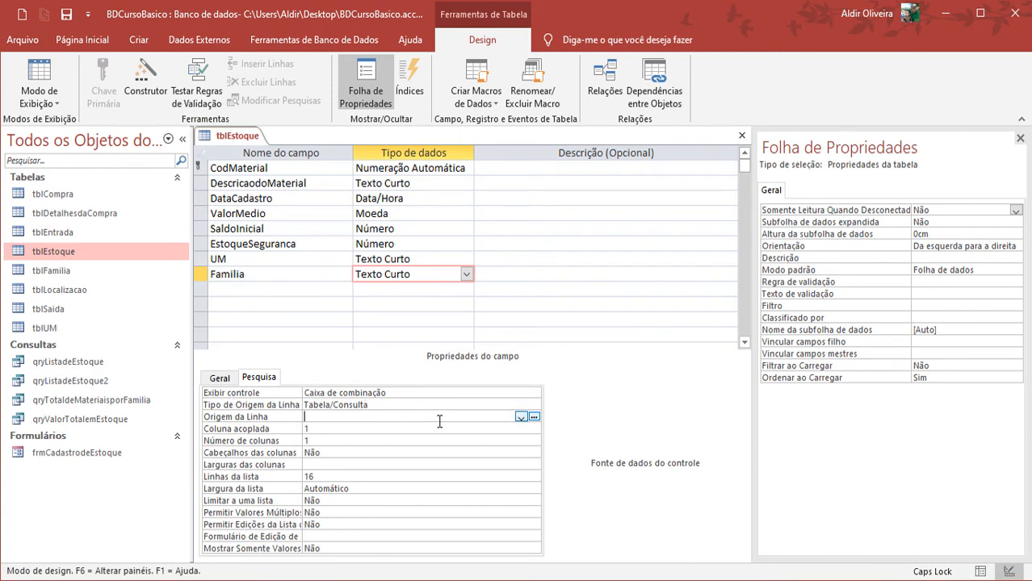
left_click(534, 417)
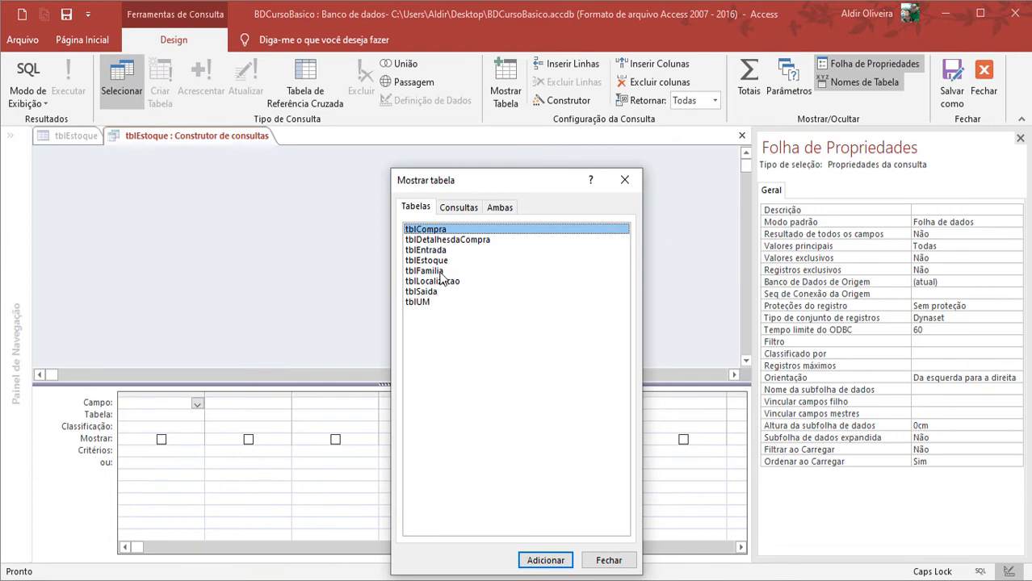
double_click(440, 272)
left_click(604, 562)
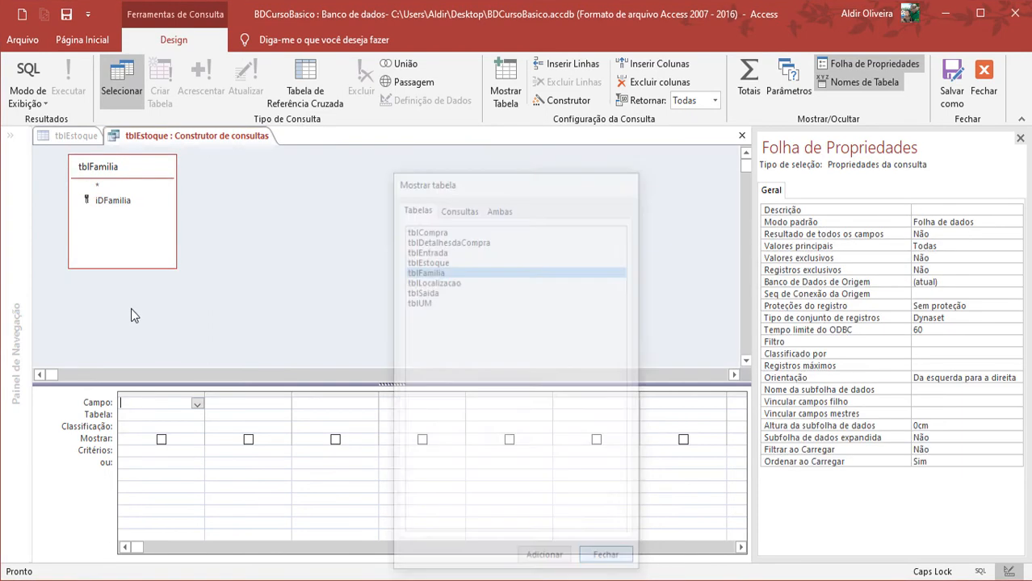
double_click(118, 202)
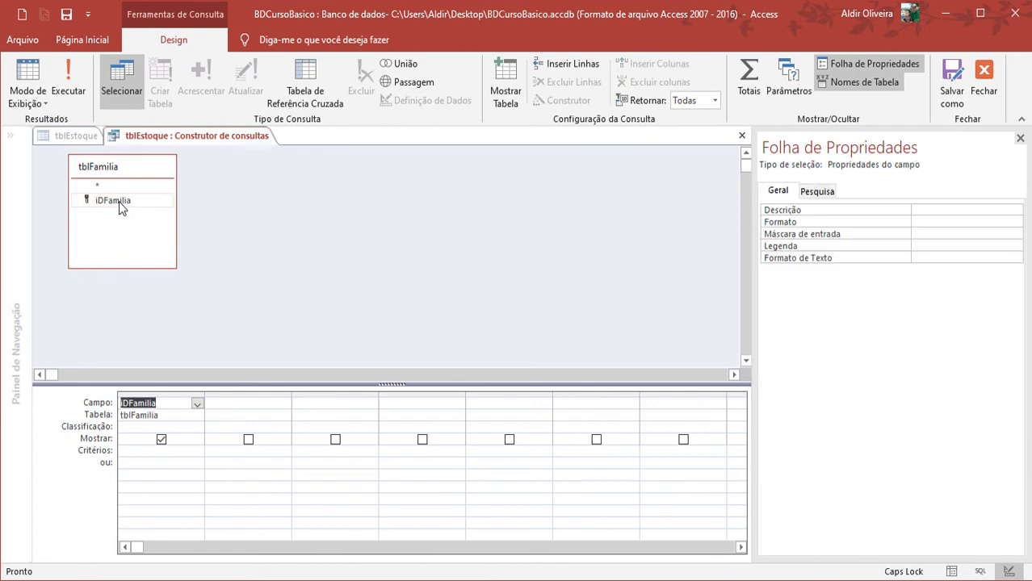
left_click(179, 426)
left_click(197, 428)
left_click(142, 439)
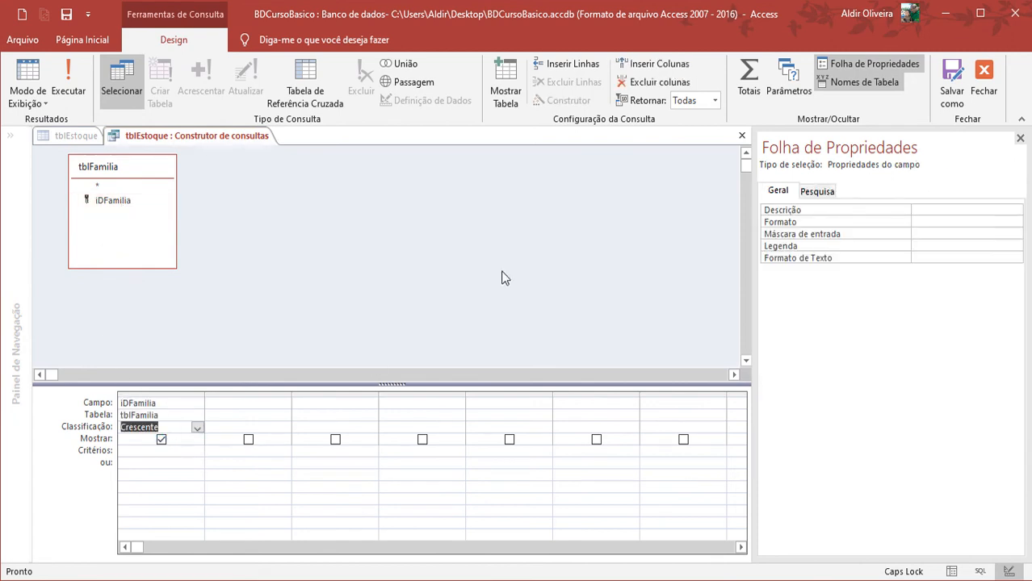
Run the row source query, fit the iDFamilia column to its contents, and close the query builder with its changes saved
left_click(71, 90)
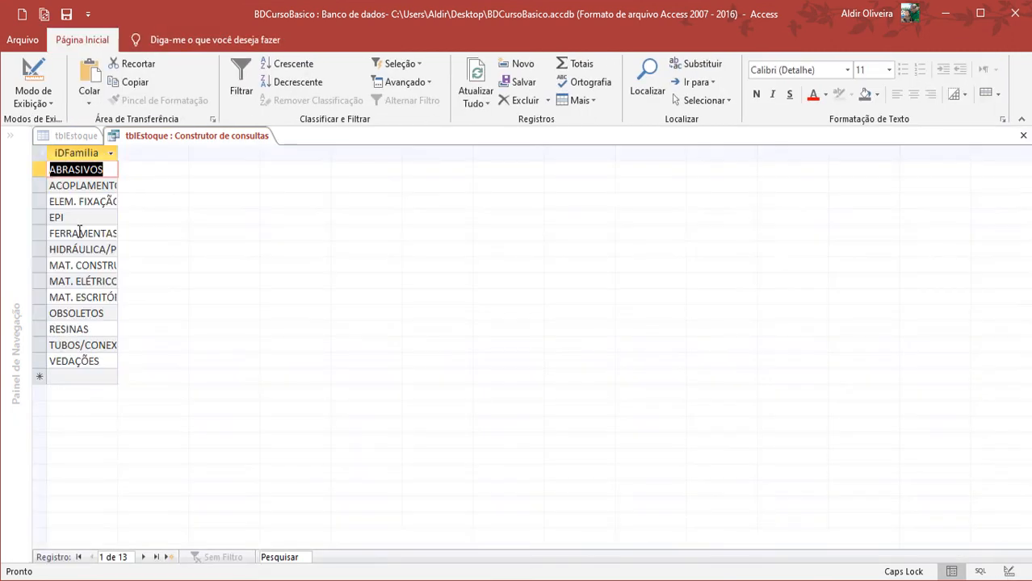
double_click(119, 152)
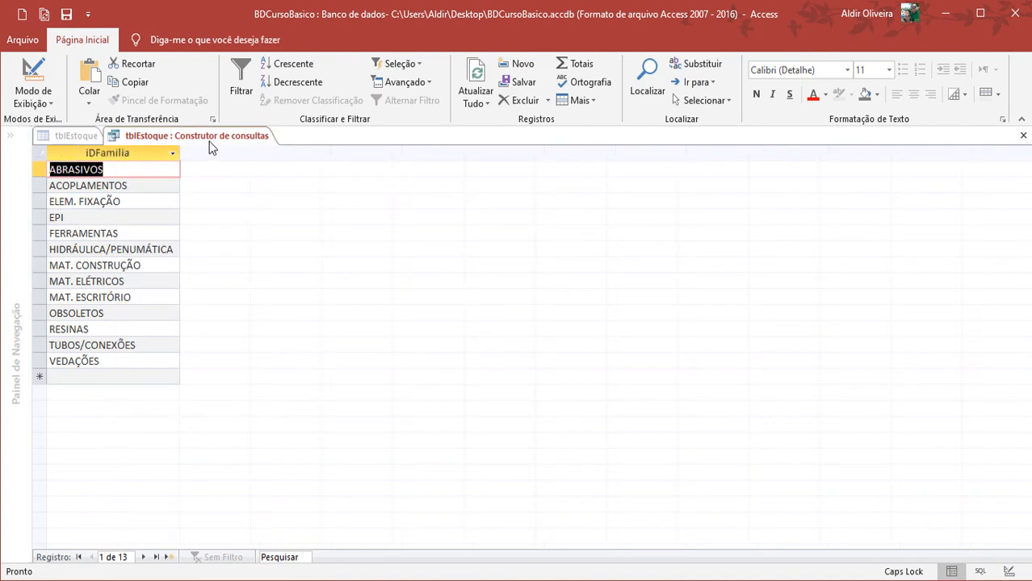
right_click(218, 136)
key("Escape")
right_click(234, 136)
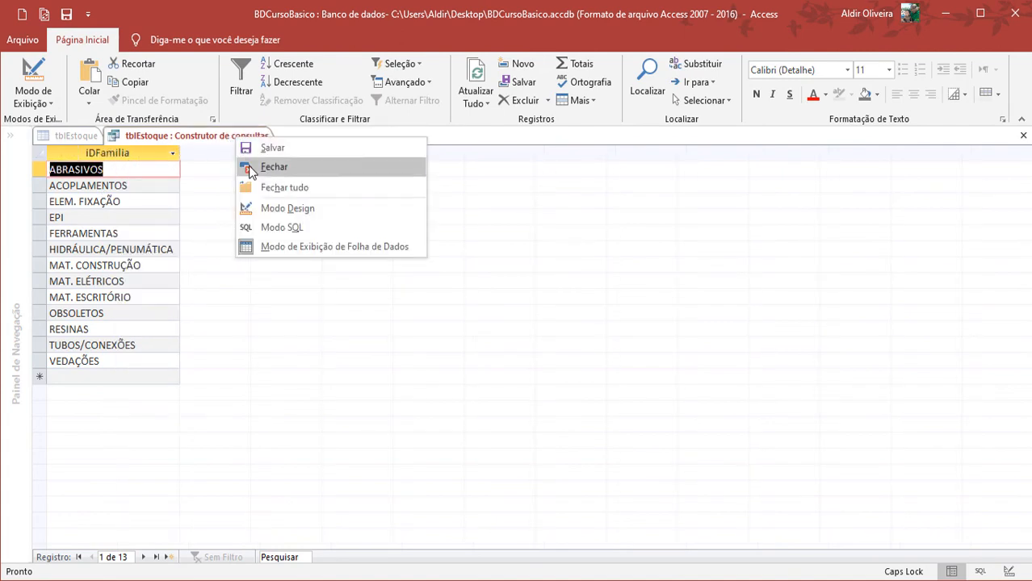
left_click(248, 168)
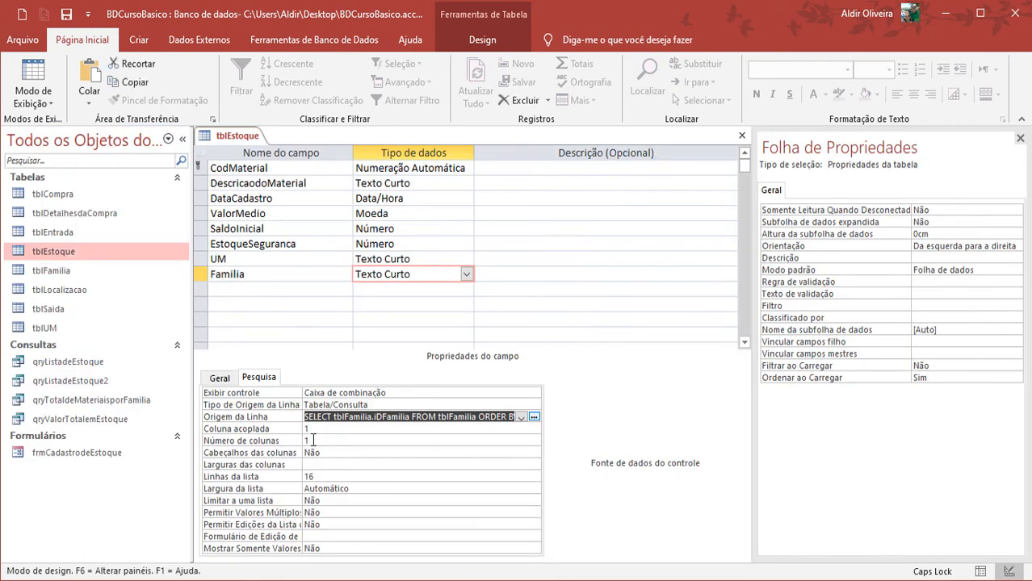
Save and close tblEstoque, and open the frmCadastrodeEstoque form in Design view
right_click(243, 139)
left_click(279, 148)
right_click(244, 139)
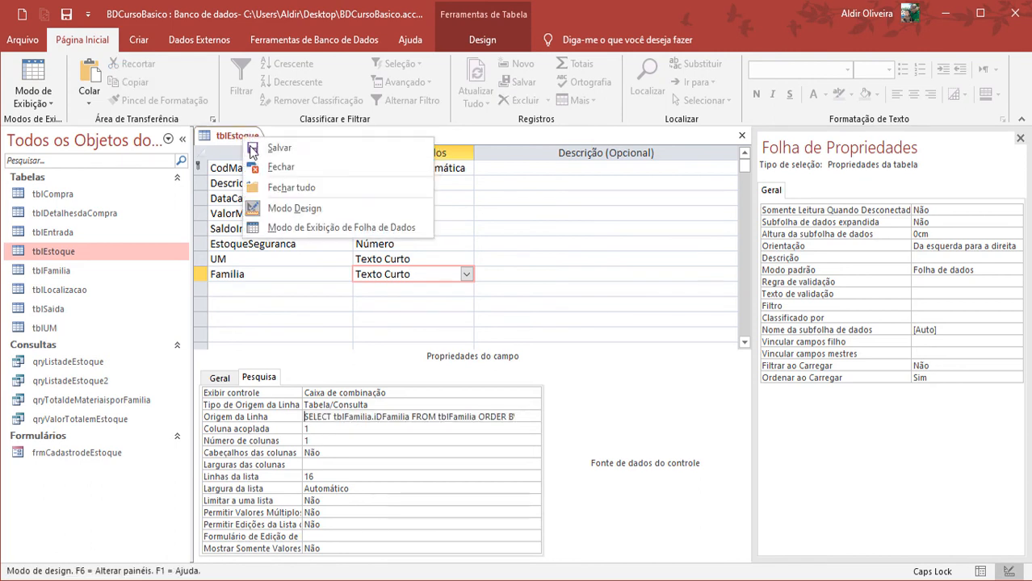
left_click(266, 166)
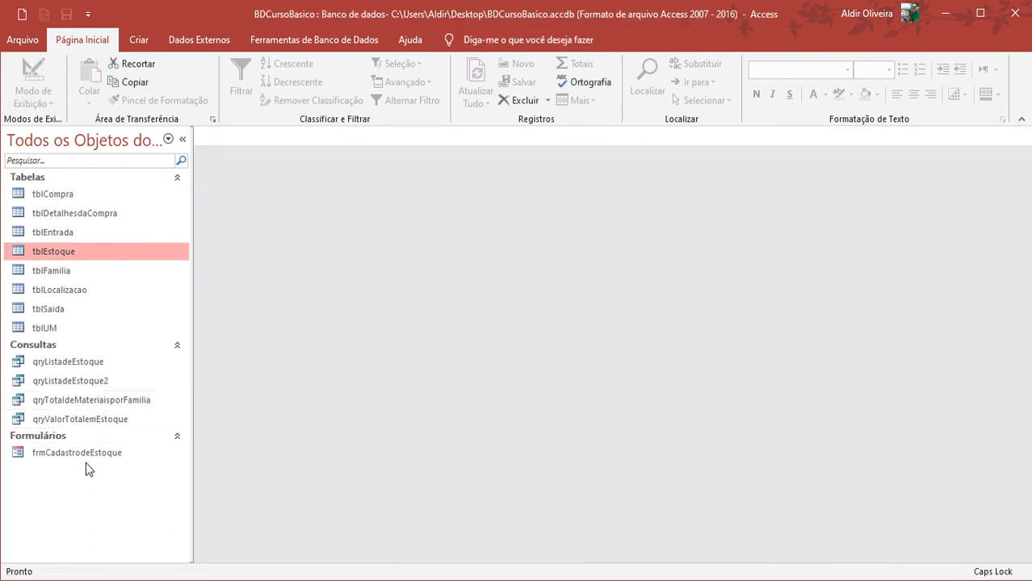
right_click(46, 453)
left_click(170, 276)
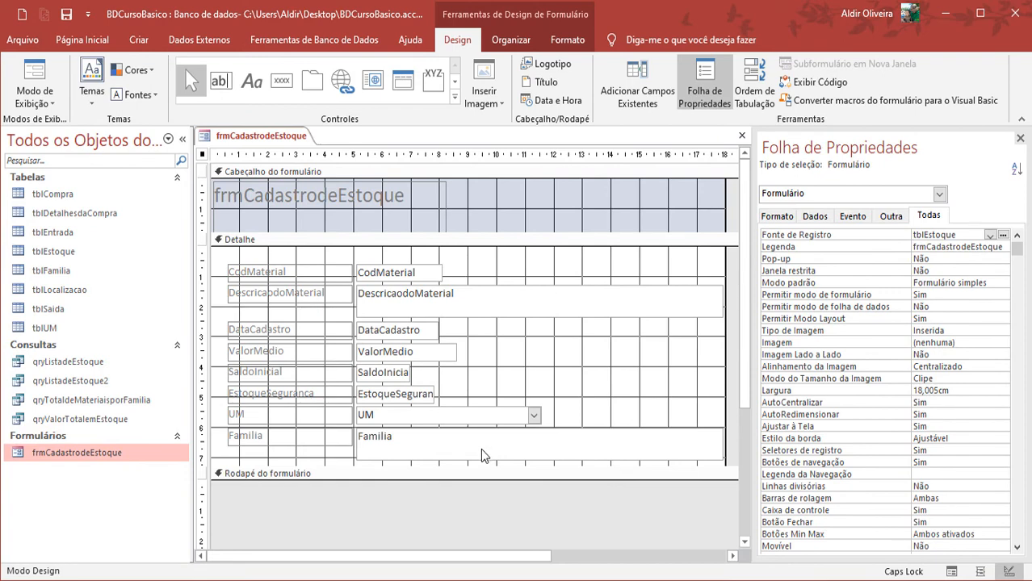
left_click(481, 456)
right_click(481, 454)
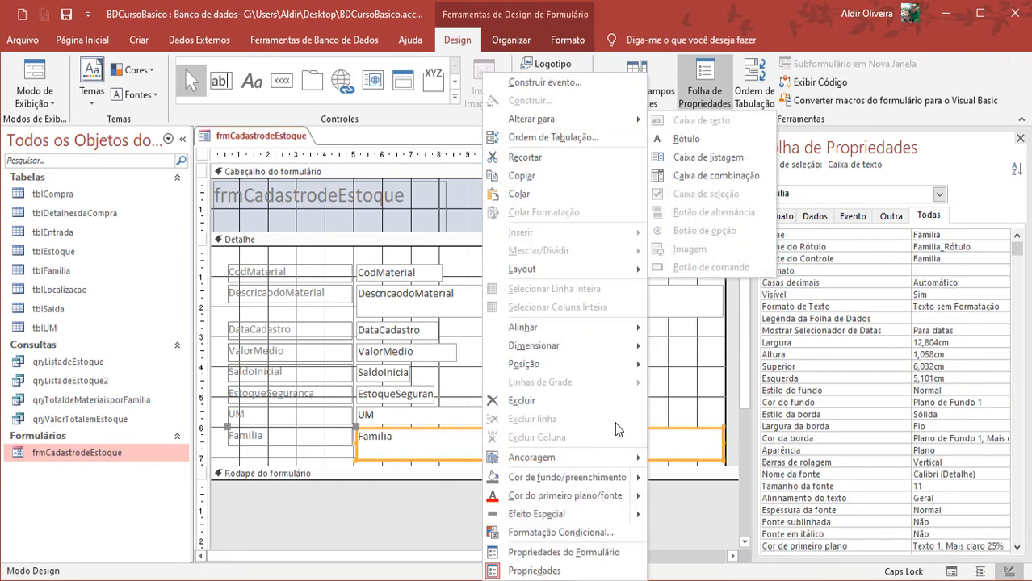
left_click(680, 407)
left_click(302, 449)
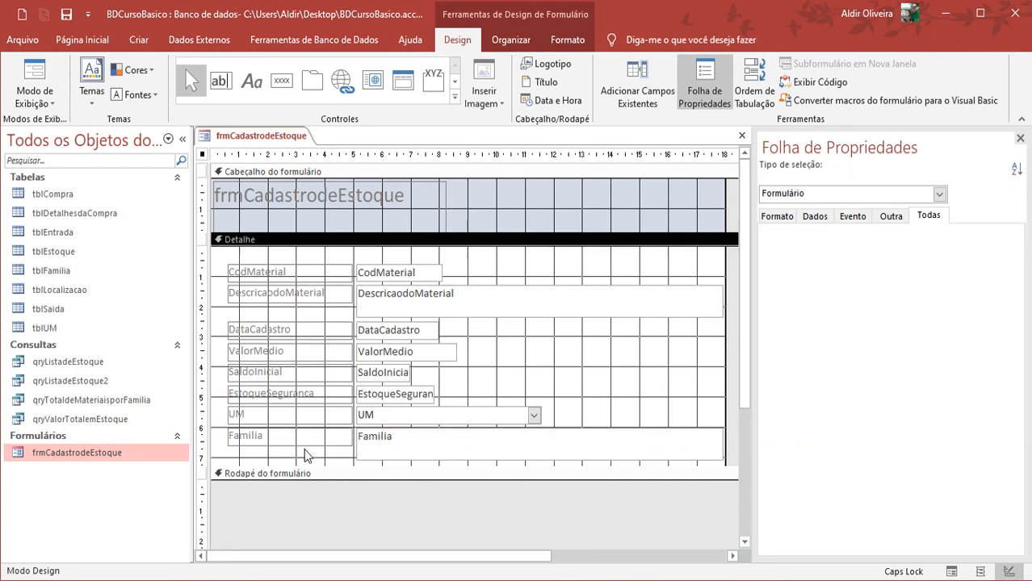
Delete the form's Familia text box and add the existing Familia field below UM in its place
left_click(389, 453)
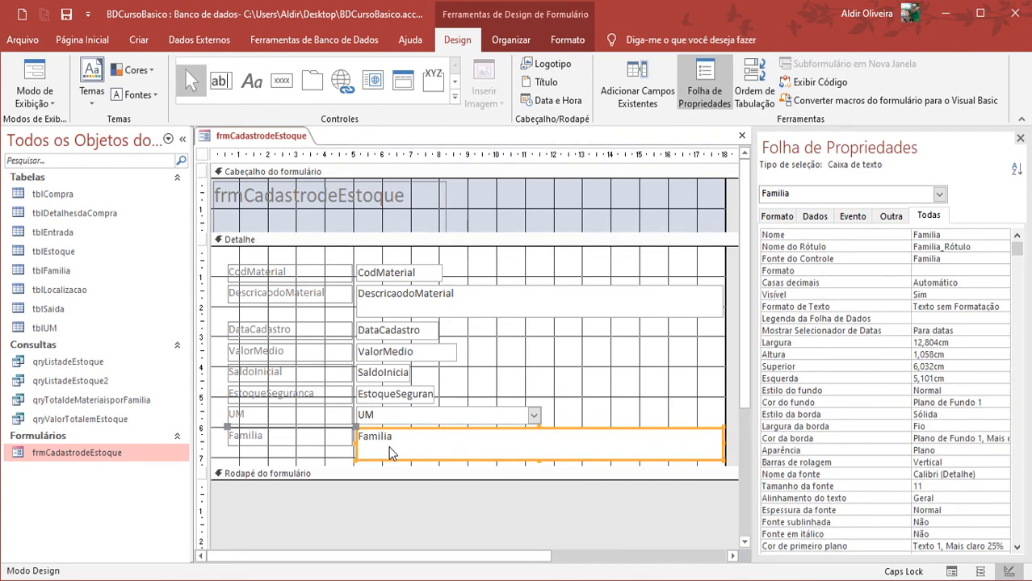
key("Delete")
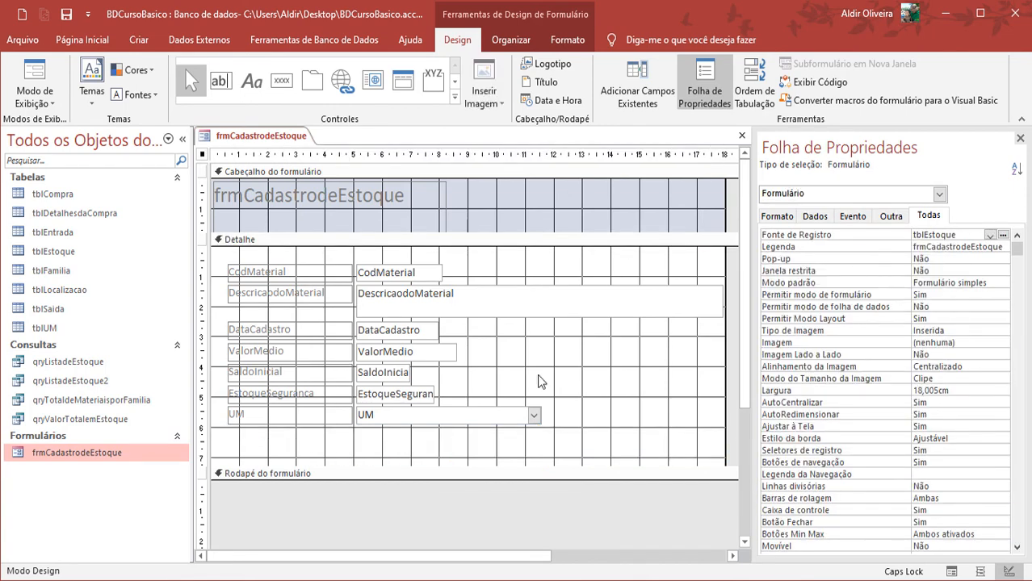
left_click(648, 92)
left_click_drag(791, 301, 375, 449)
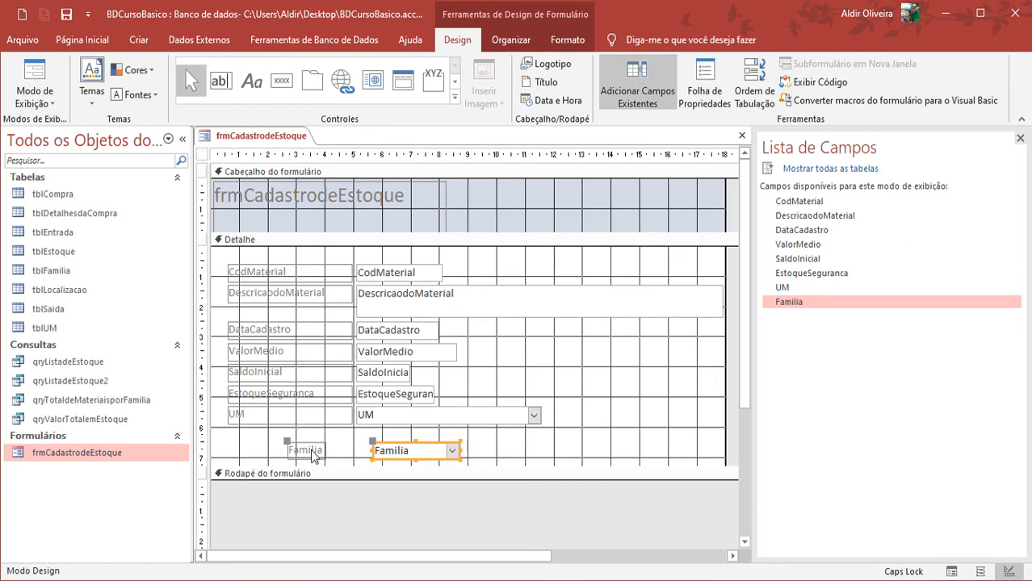
Align the Familia label and combo box with the controls above, and widen the label to match the other labels
left_click_drag(305, 450, 244, 440)
left_click_drag(420, 451, 401, 438)
left_click(270, 438)
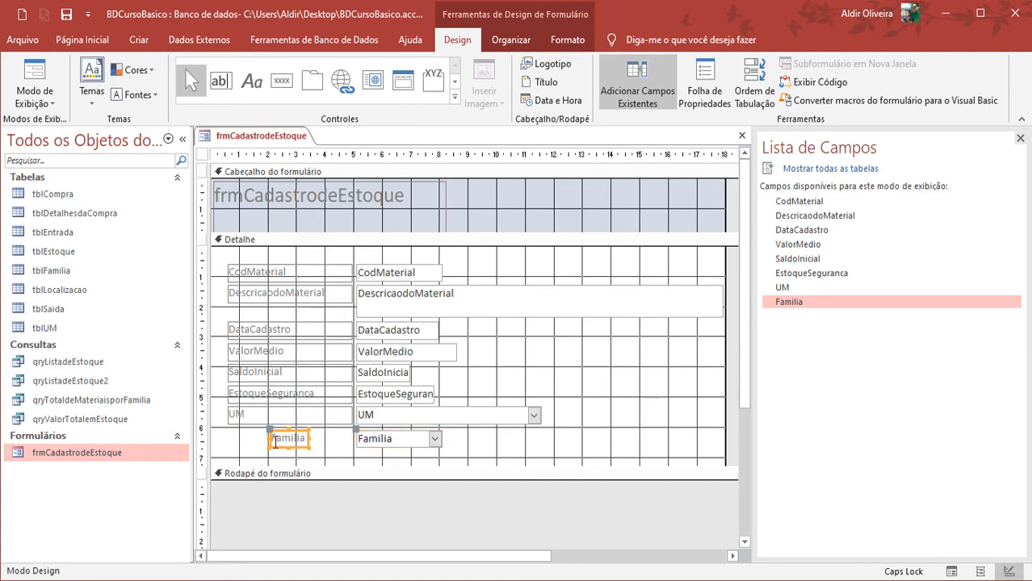
left_click_drag(269, 438, 227, 437)
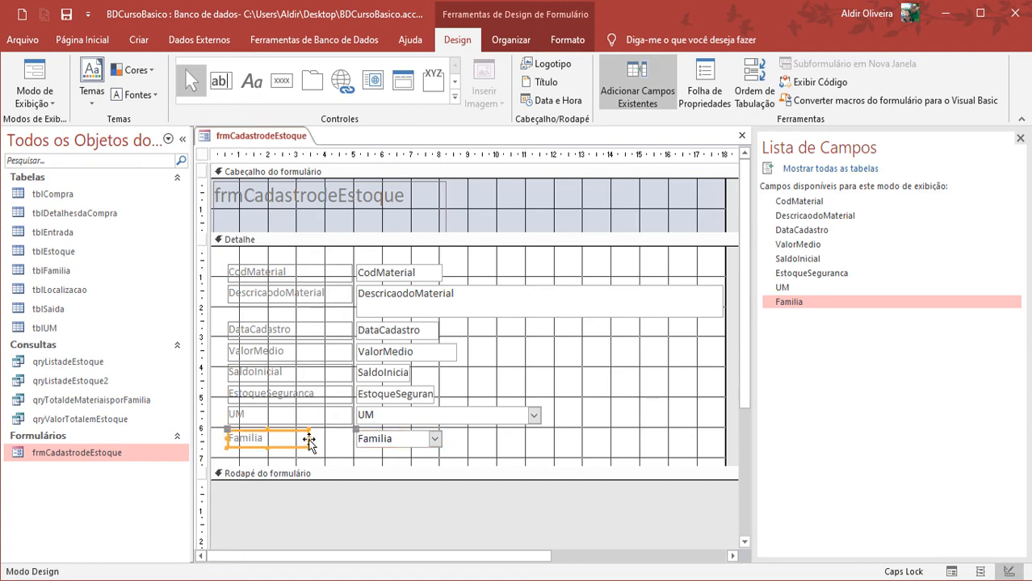
left_click_drag(308, 438, 354, 439)
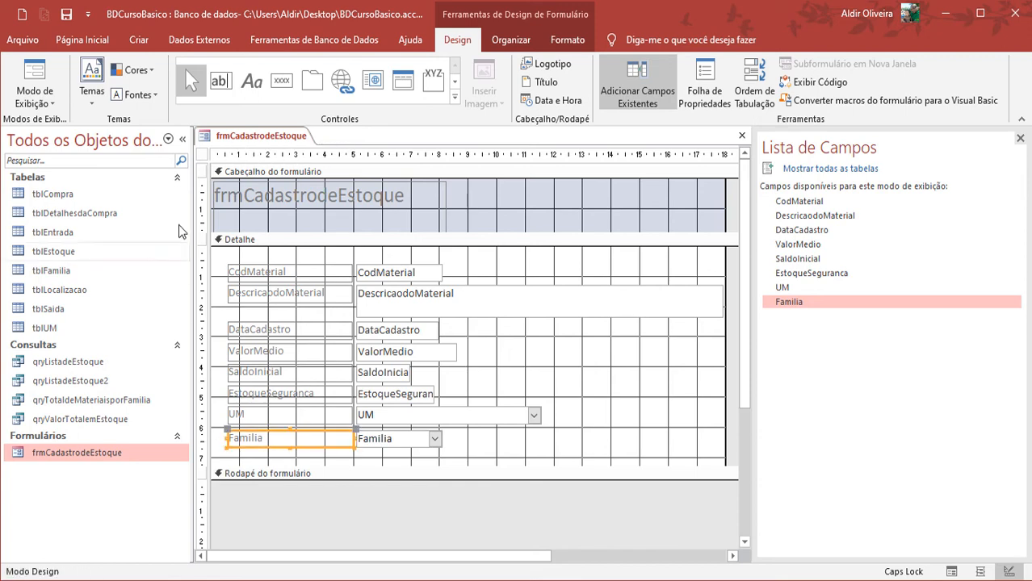
Copy the Familia label's formatting to the UM label with the format painter
left_click(101, 40)
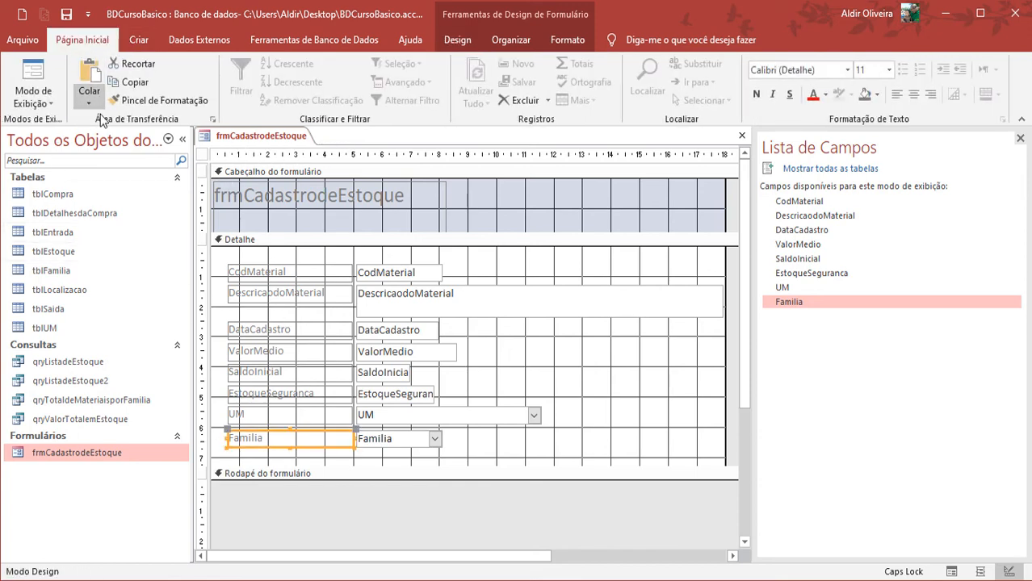
left_click(160, 100)
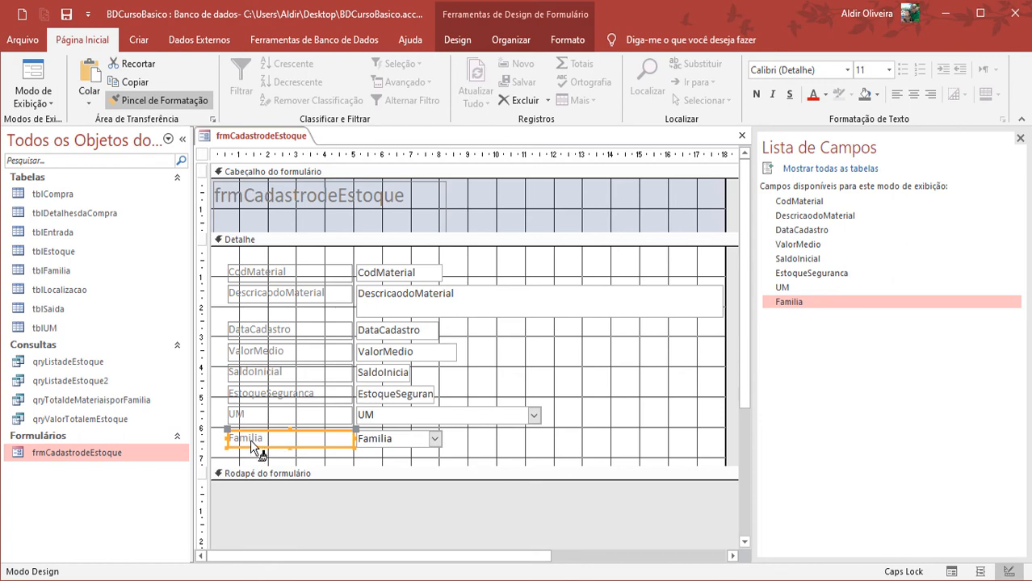
left_click(258, 420)
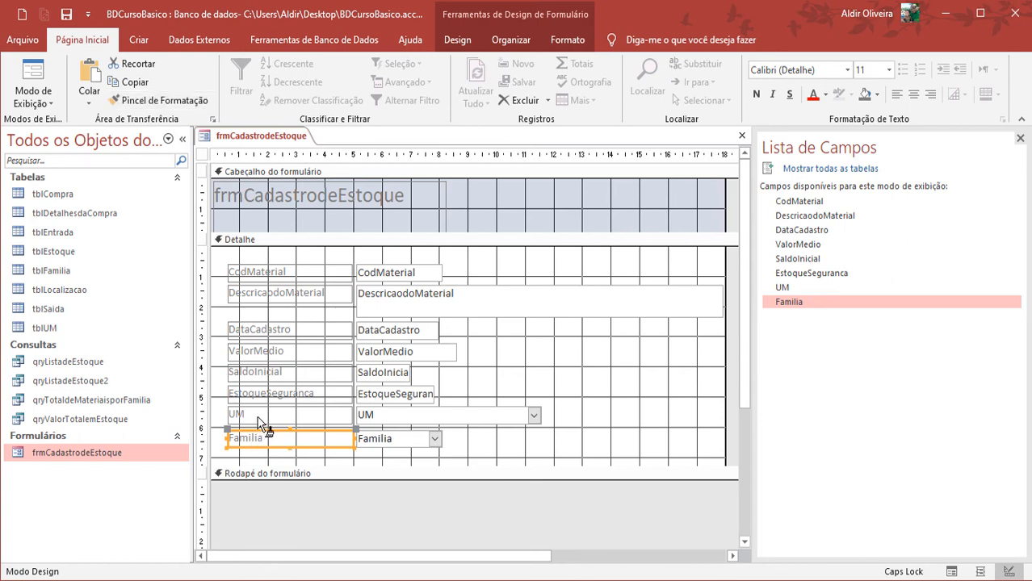
Widen the Familia combo box to match the UM combo box, and save and close the form
left_click(418, 443)
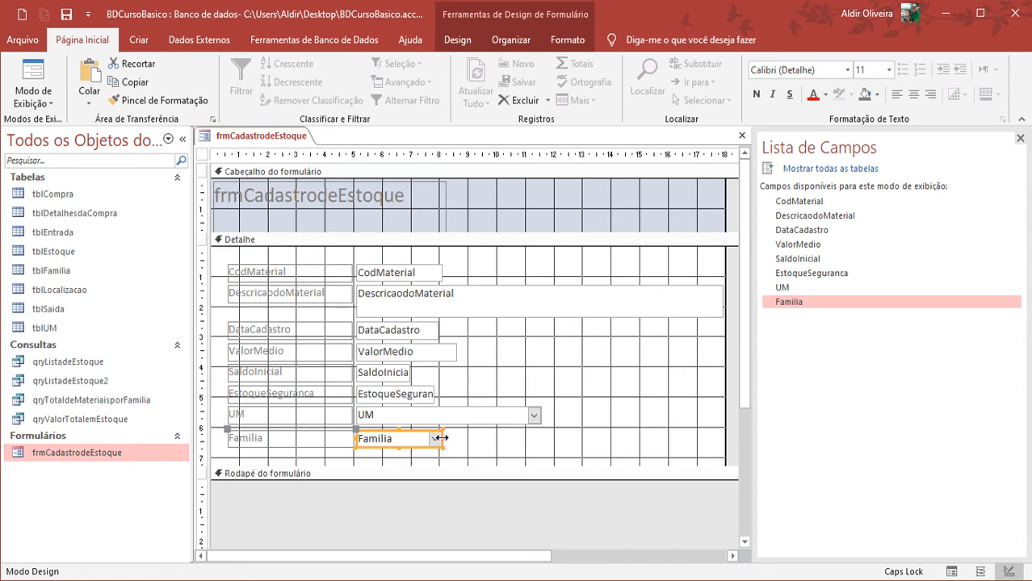
left_click_drag(443, 442, 541, 436)
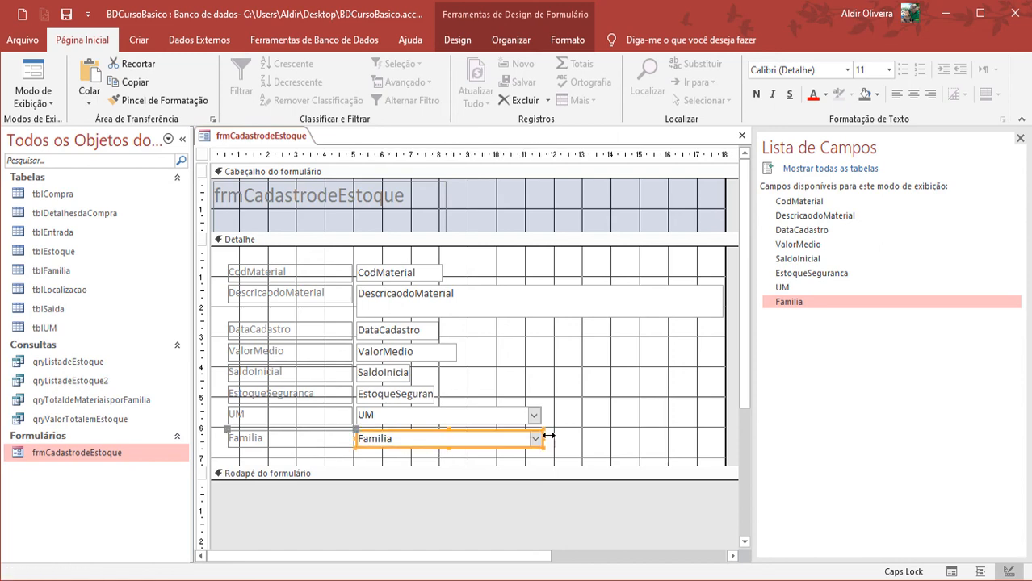
left_click(615, 415)
left_click(74, 14)
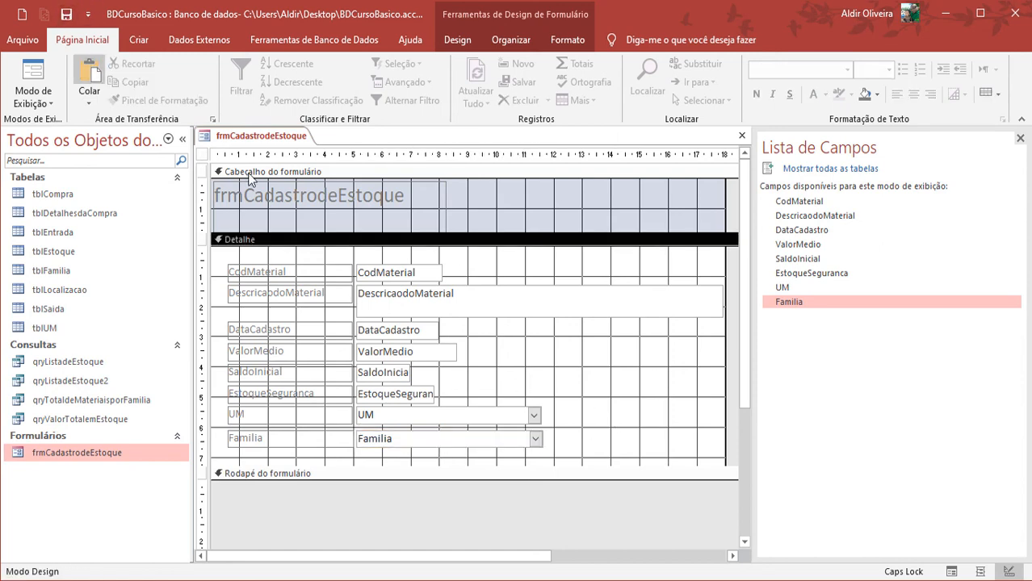
right_click(267, 139)
left_click(302, 168)
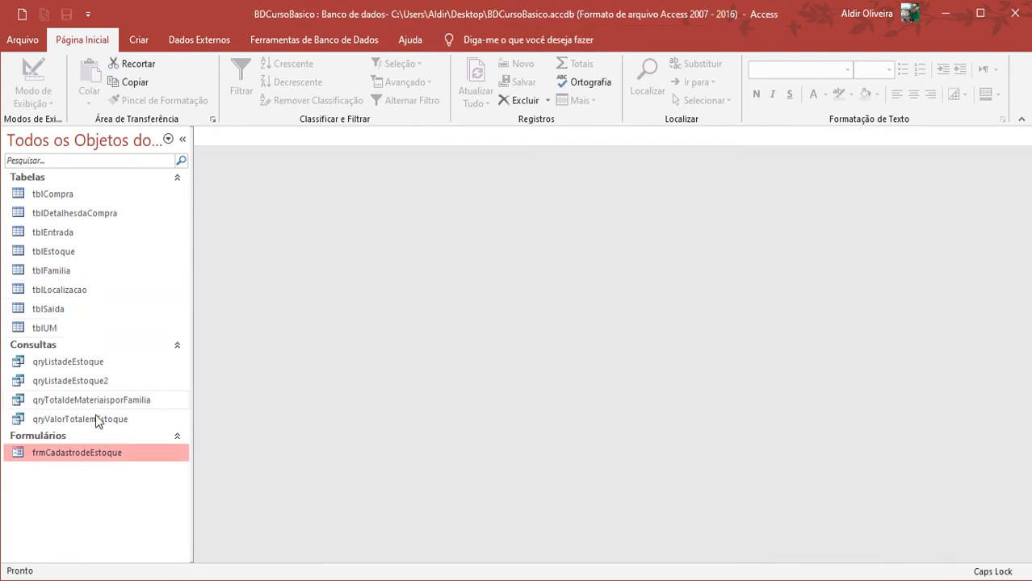
Reopen frmCadastrodeEstoque and examine the options offered by the Familia combo box
double_click(77, 453)
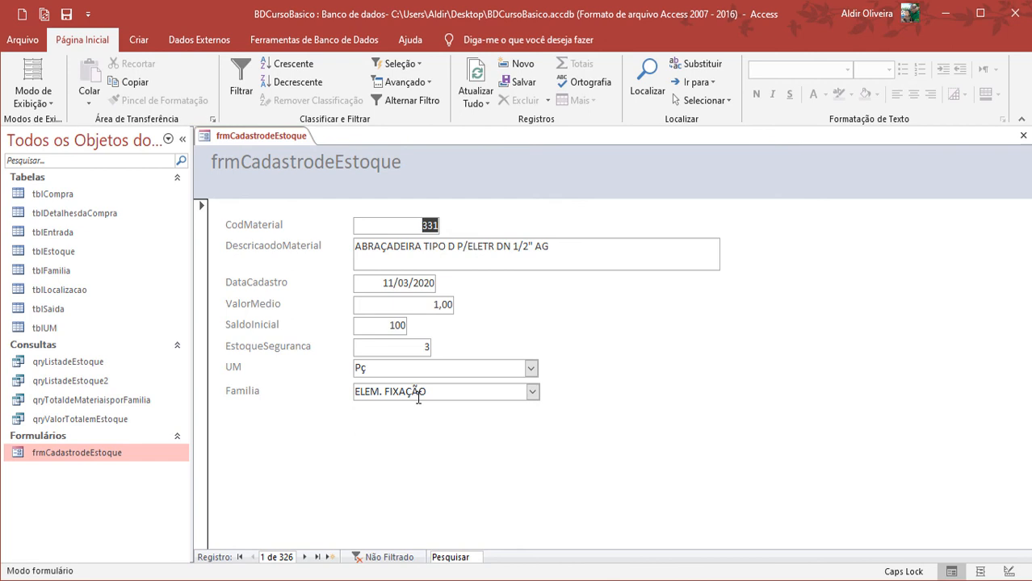
left_click(531, 391)
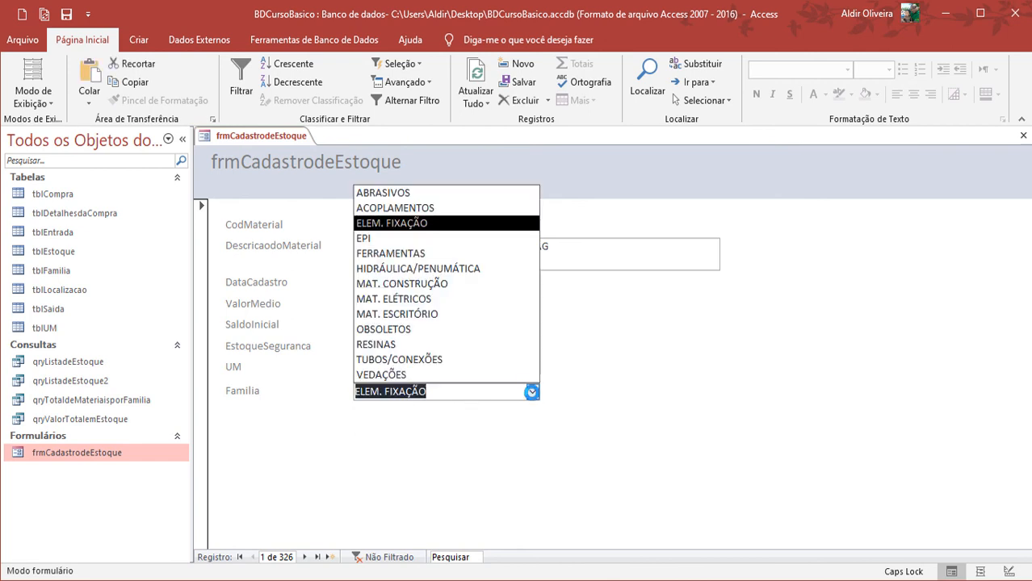
left_click(531, 392)
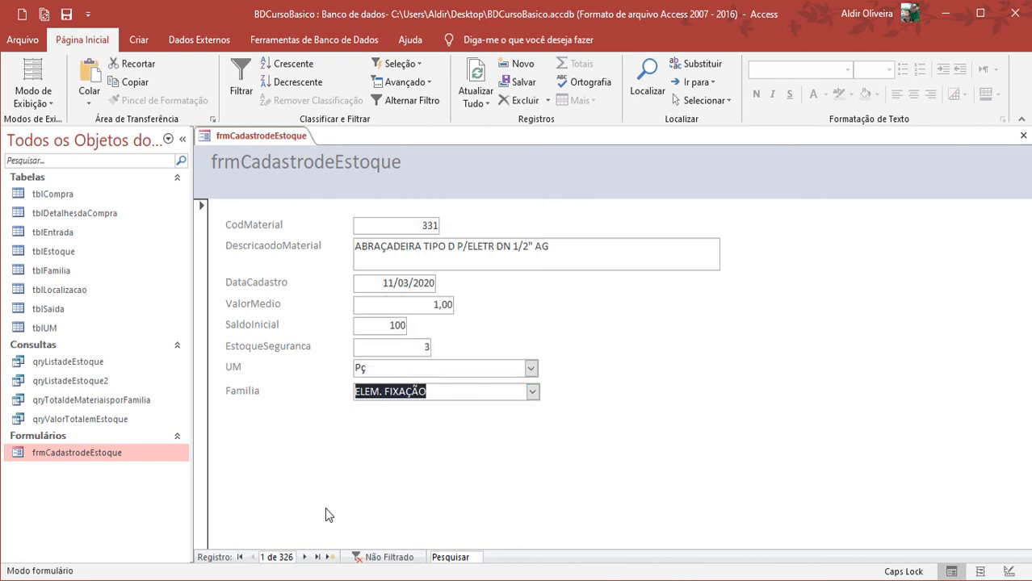
Go to the last stock record, ROLMENTO 6203 ZZ, and check the families offered by its Familia combo box
left_click(329, 557)
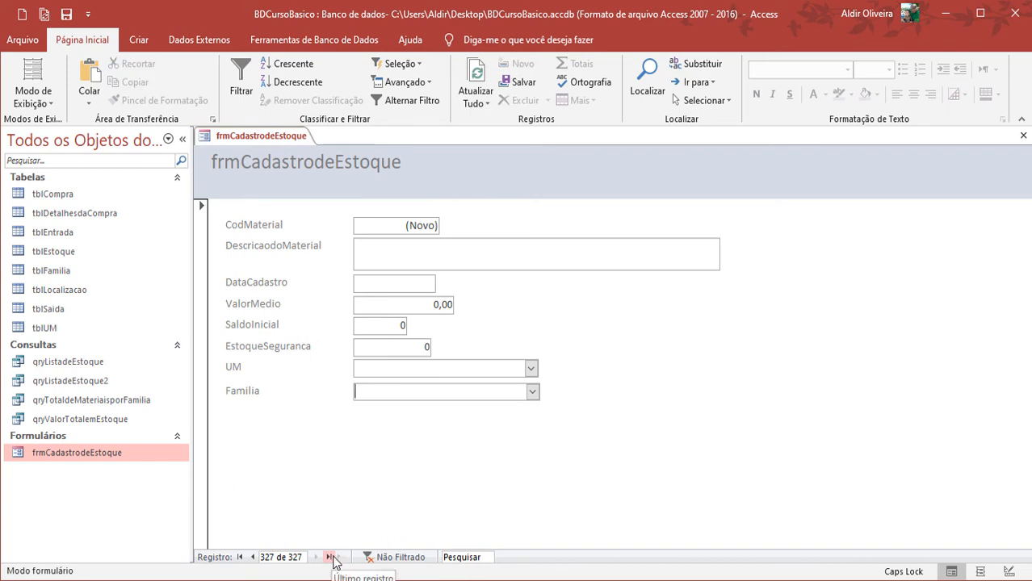
left_click(255, 558)
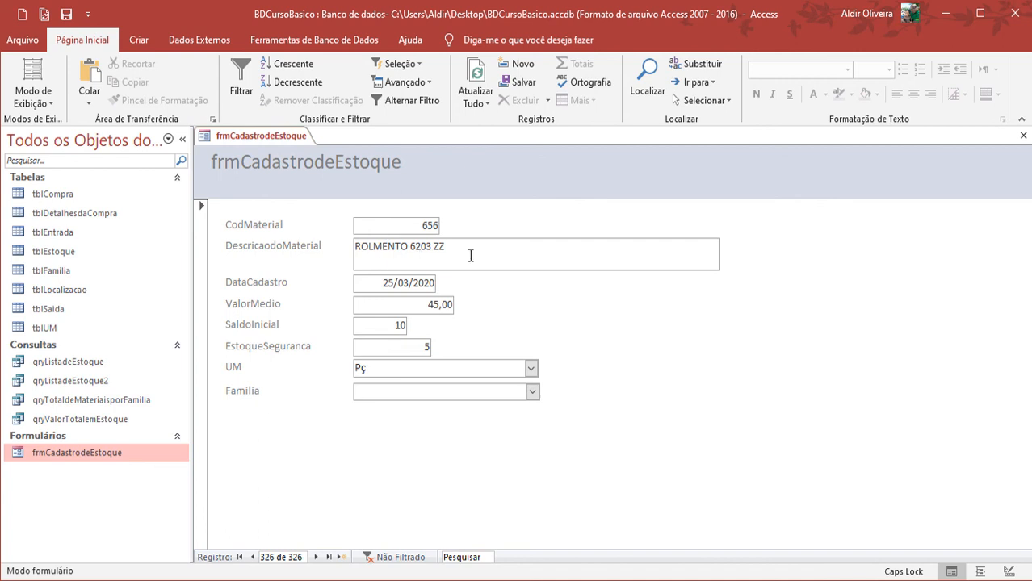
left_click(533, 391)
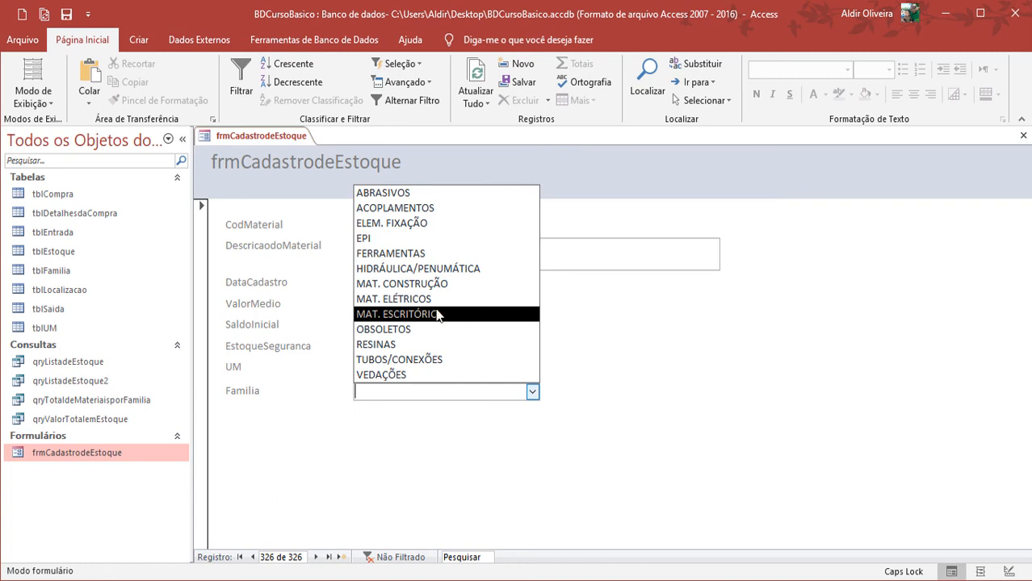
left_click(538, 401)
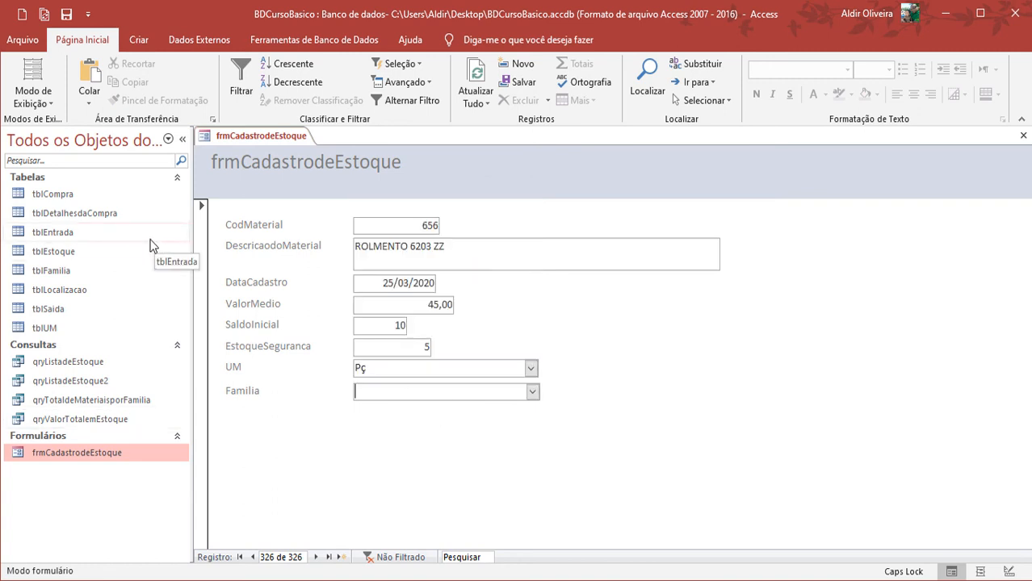
Add the family ROLAMENTOS as a new record in tblFamilia and close the table
left_click(88, 269)
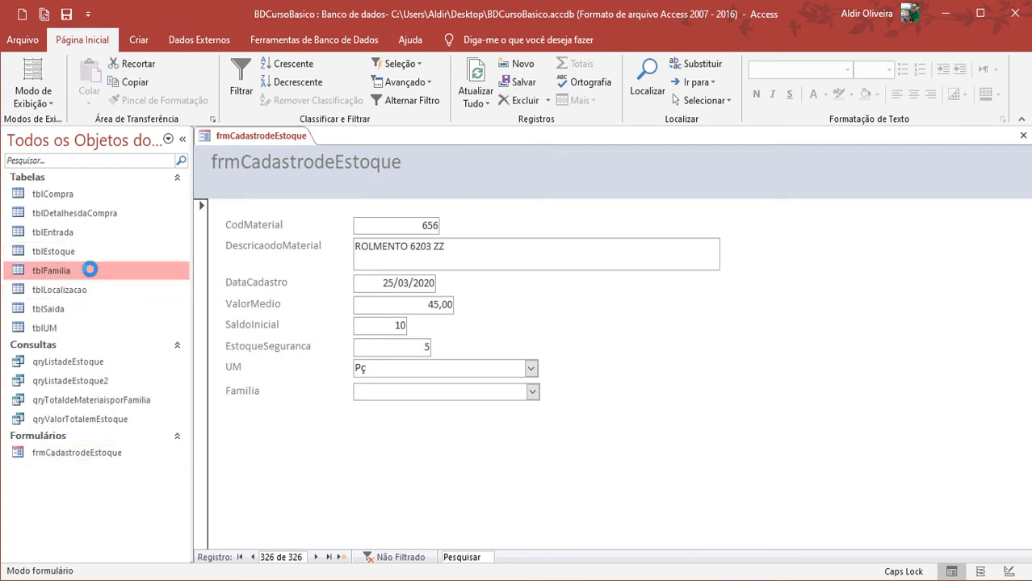
double_click(89, 270)
left_click(250, 377)
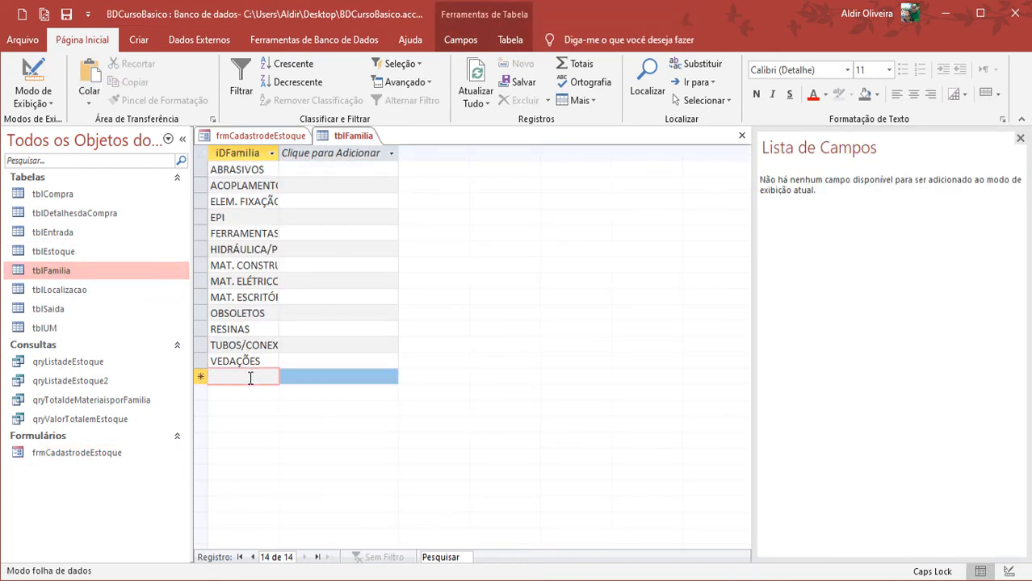
type("ROLAMENTOS")
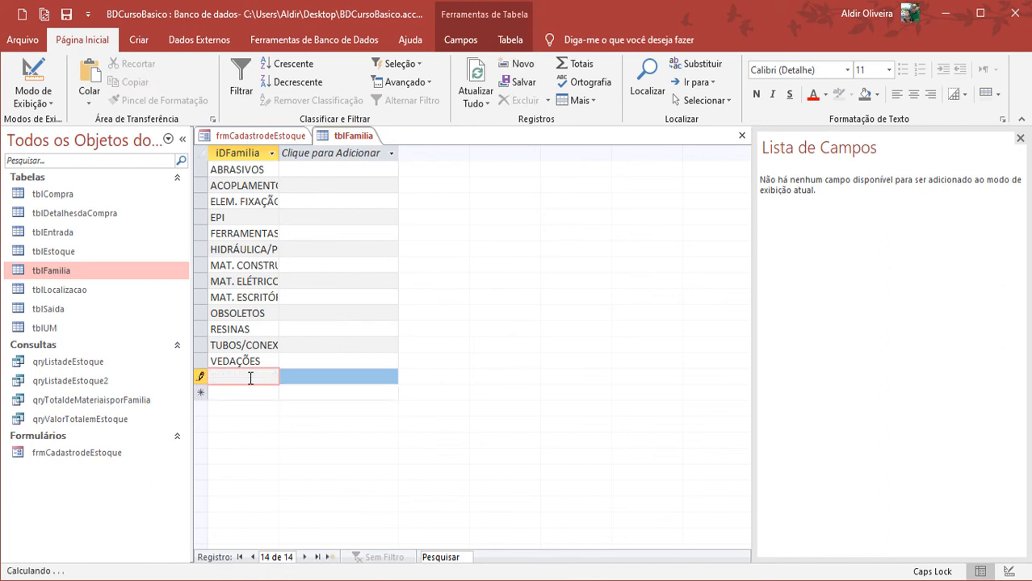
key("Return")
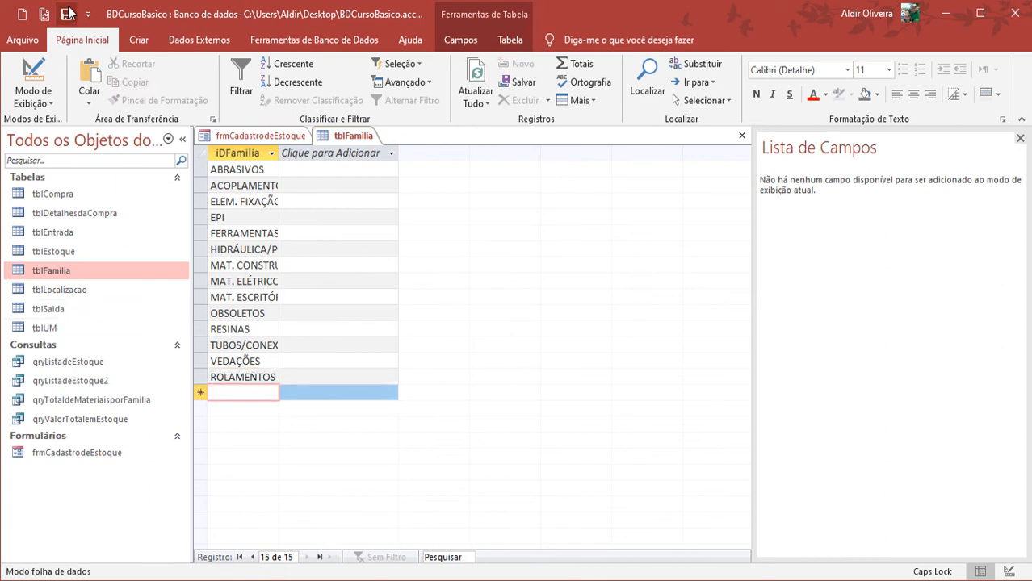
right_click(369, 139)
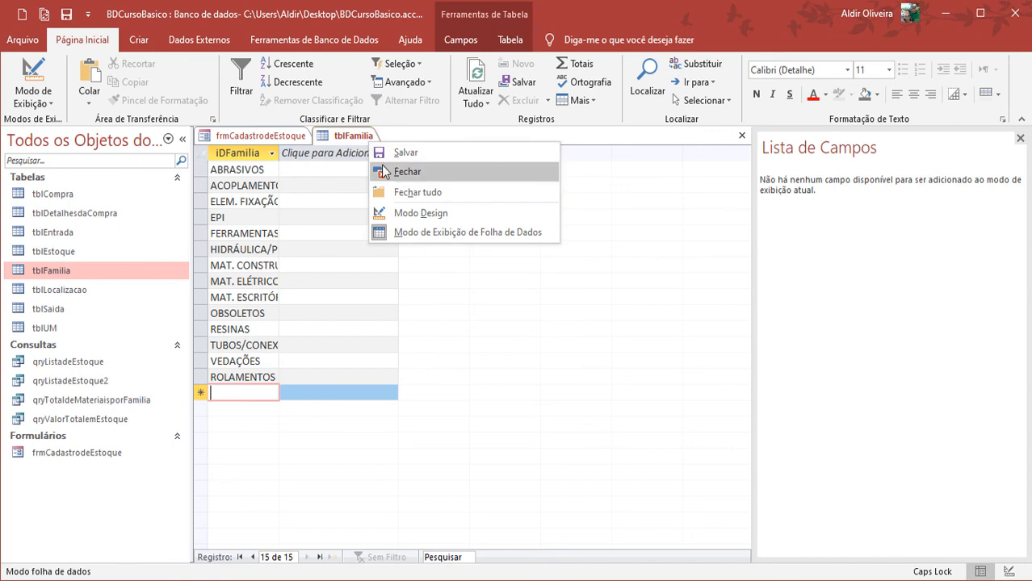
left_click(385, 173)
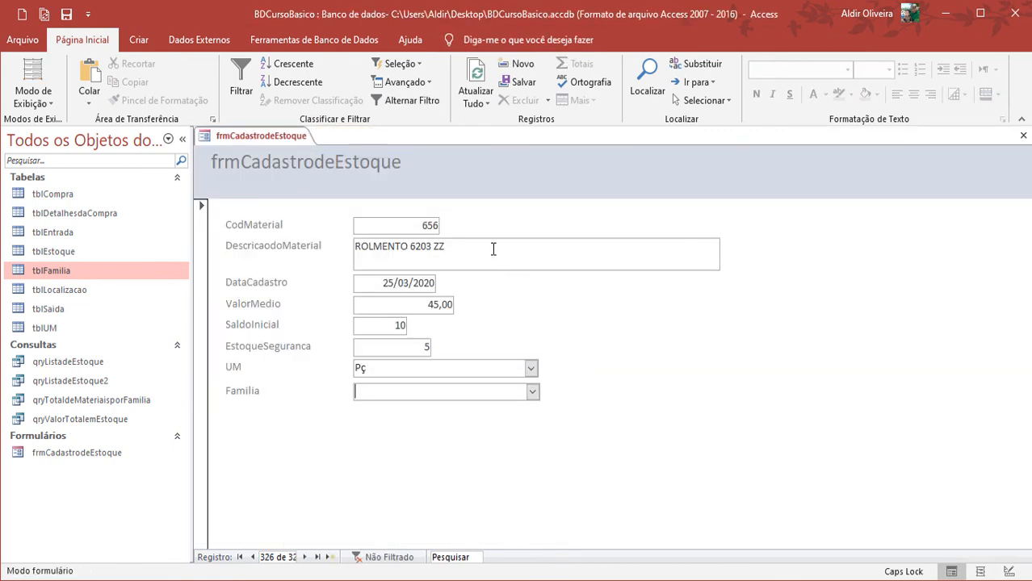
Refresh all data in frmCadastrodeEstoque and return to the ROLMENTO 6203 ZZ record
left_click(479, 90)
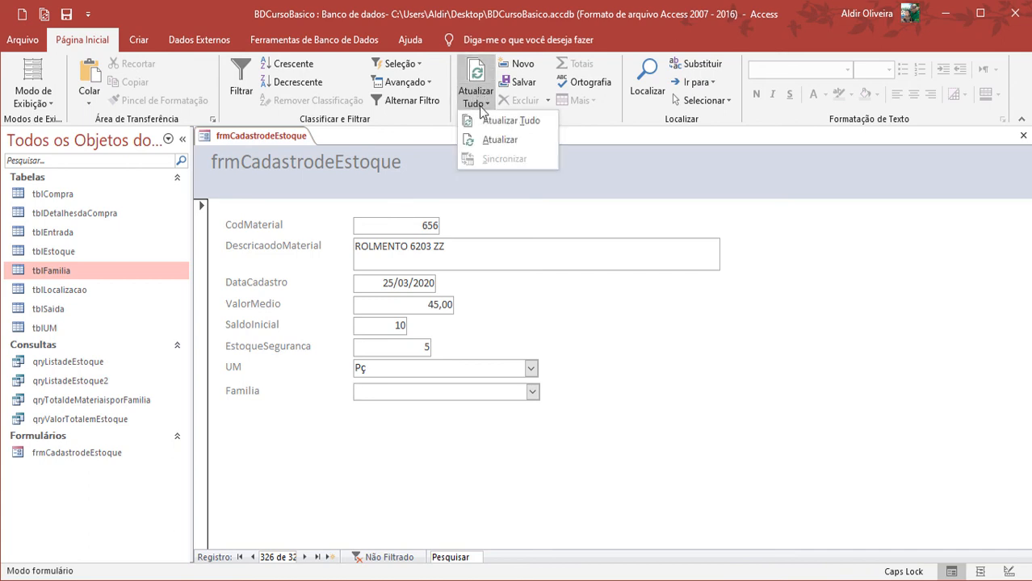
left_click(482, 120)
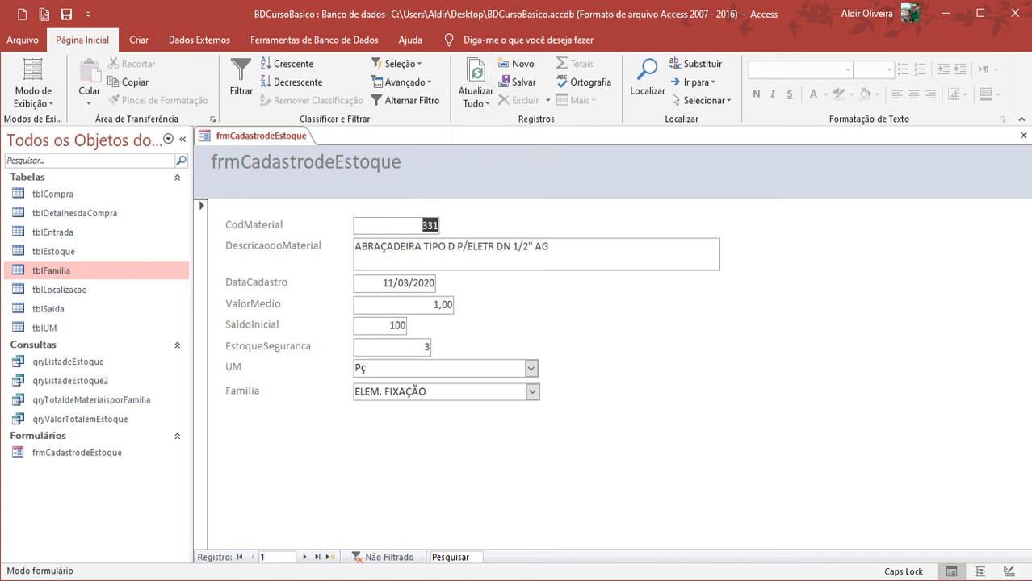
left_click(327, 558)
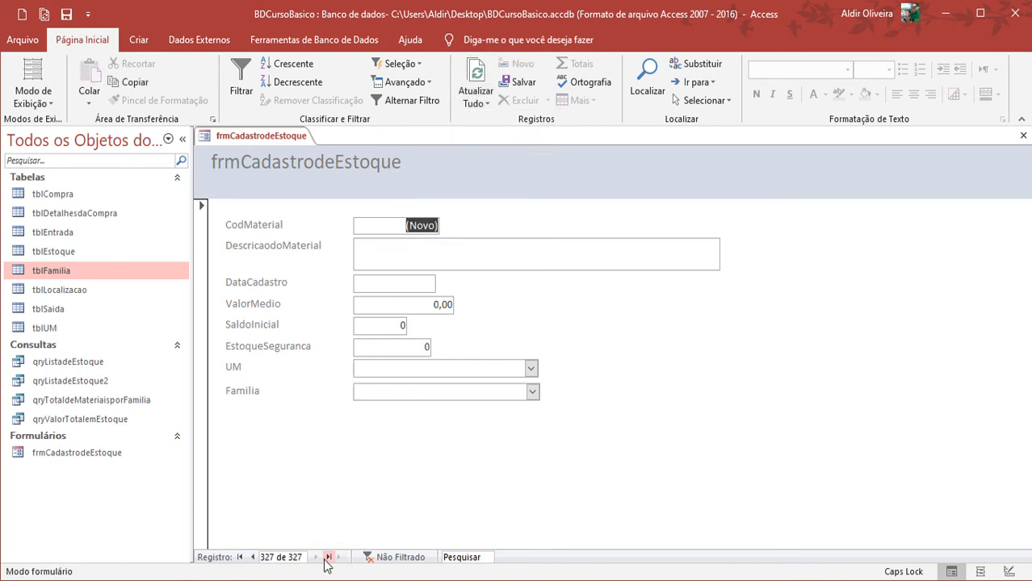
left_click(252, 558)
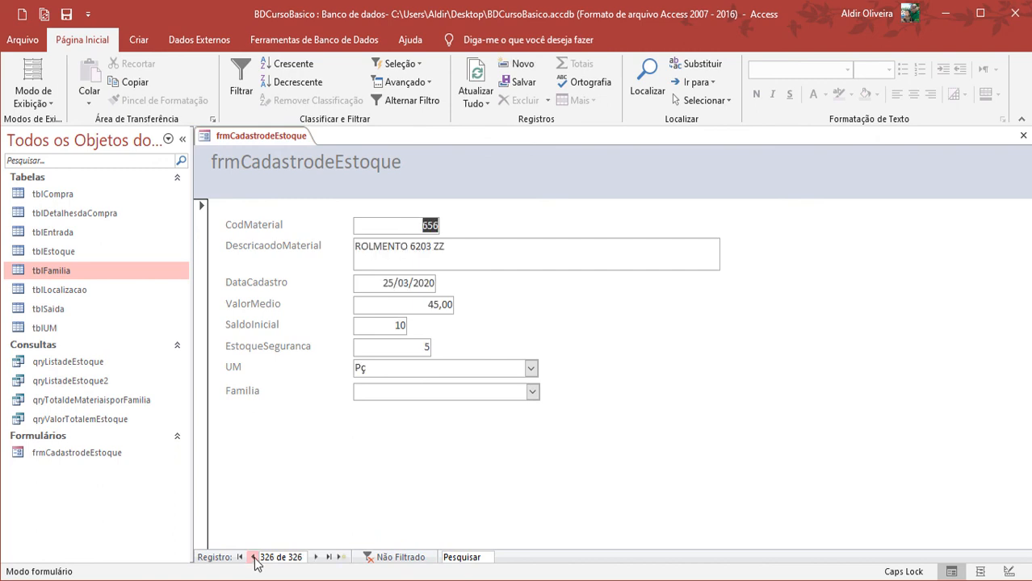
Set the record's Familia to ROLAMENTOS, and check the saved choice by moving between this record and the new blank one
left_click(530, 392)
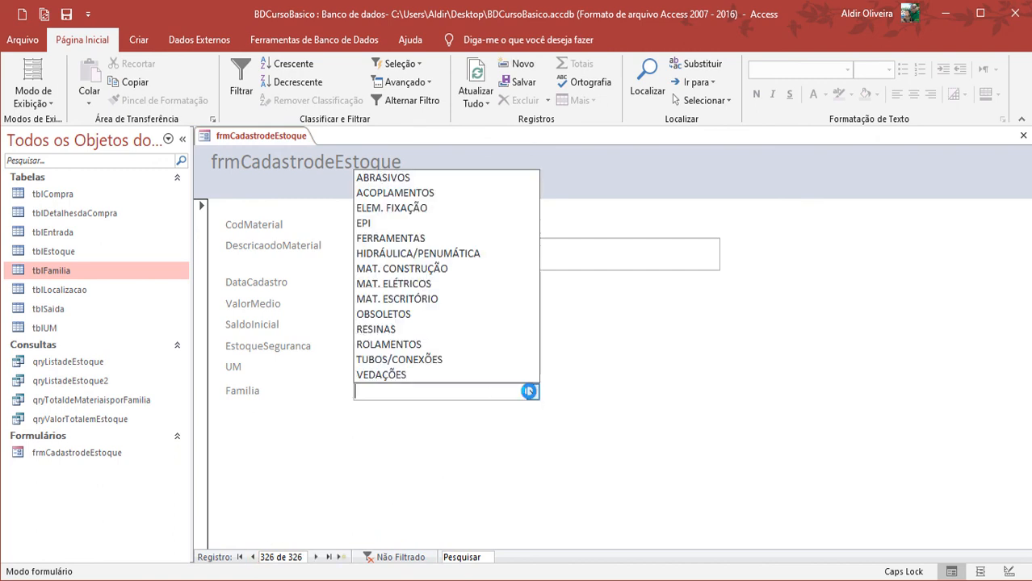
left_click(451, 348)
key("Tab")
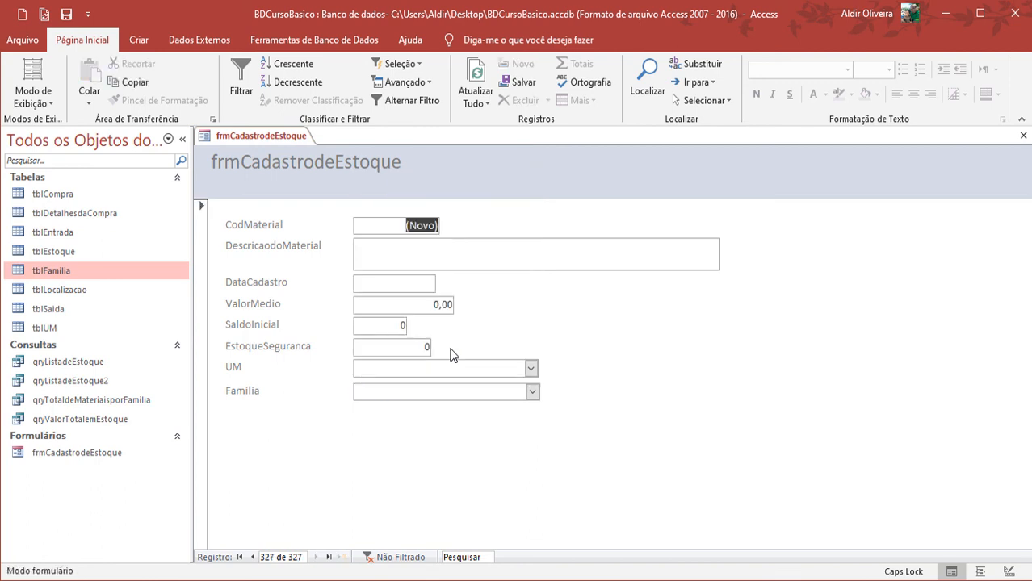
left_click(253, 557)
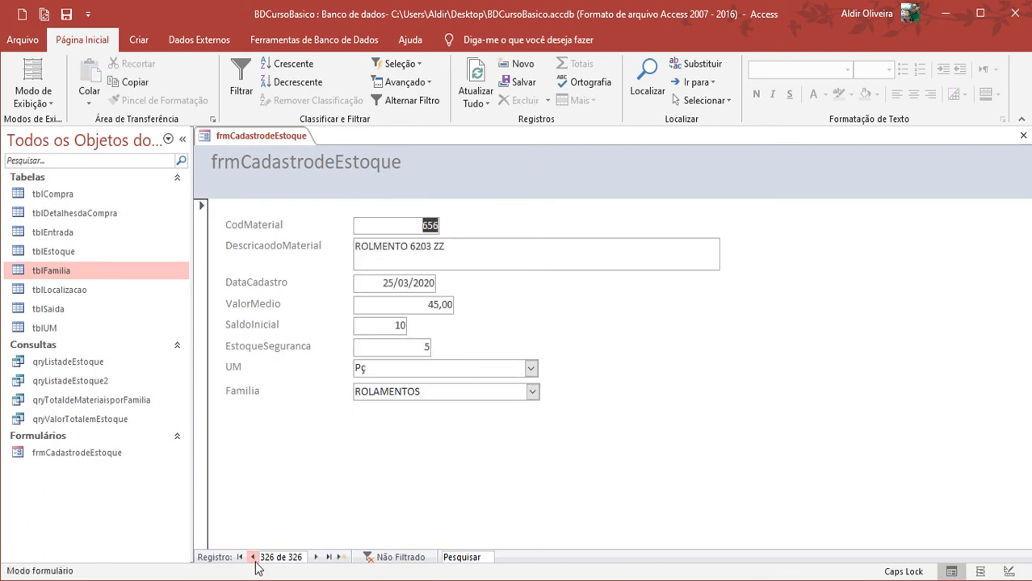
left_click(316, 557)
left_click(253, 557)
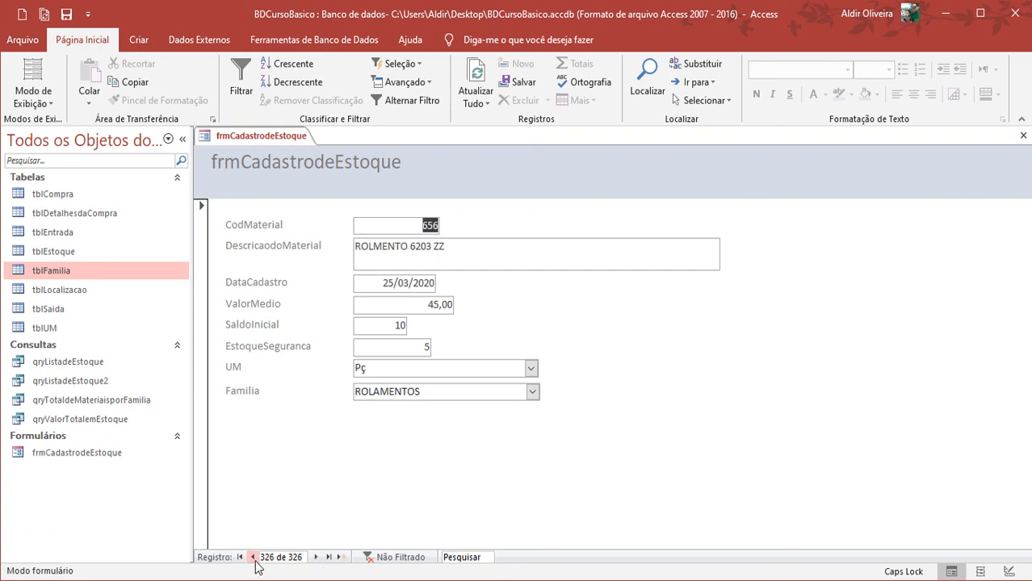